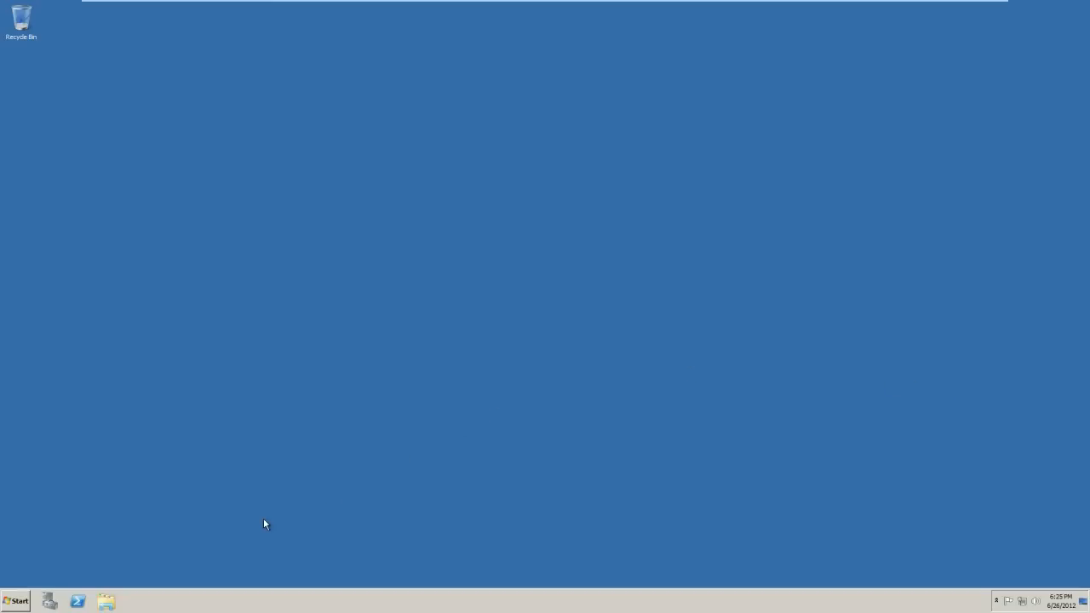
# Open Computer Properties to view the system info: 2008 R2 Enterprise, 8 GB RAM, 64-bit, WORKGROUP.
pyautogui.click(12, 600)
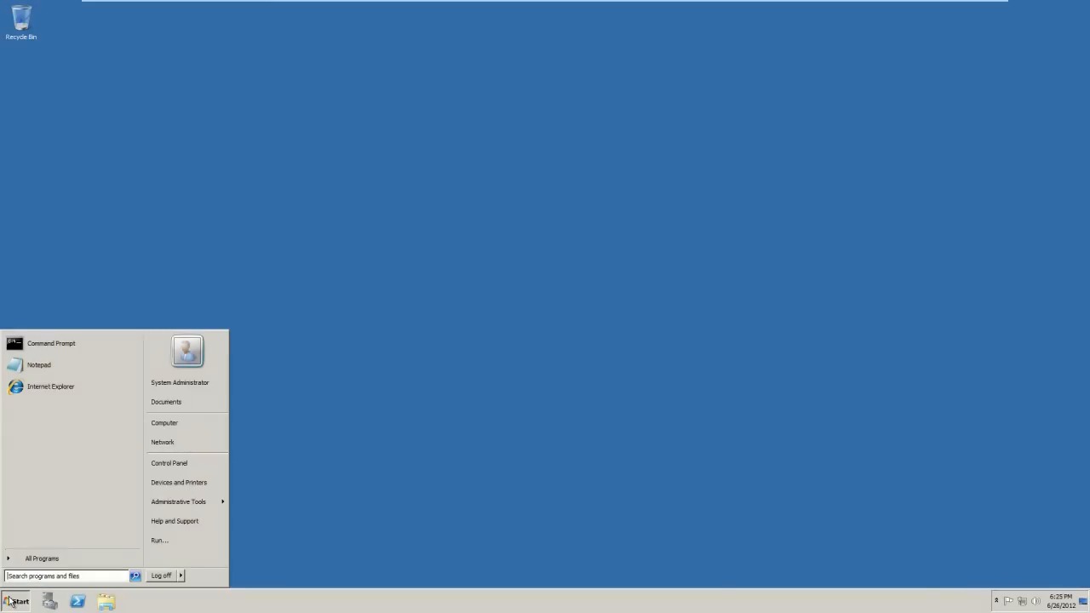
pyautogui.rightClick(171, 422)
pyautogui.click(186, 503)
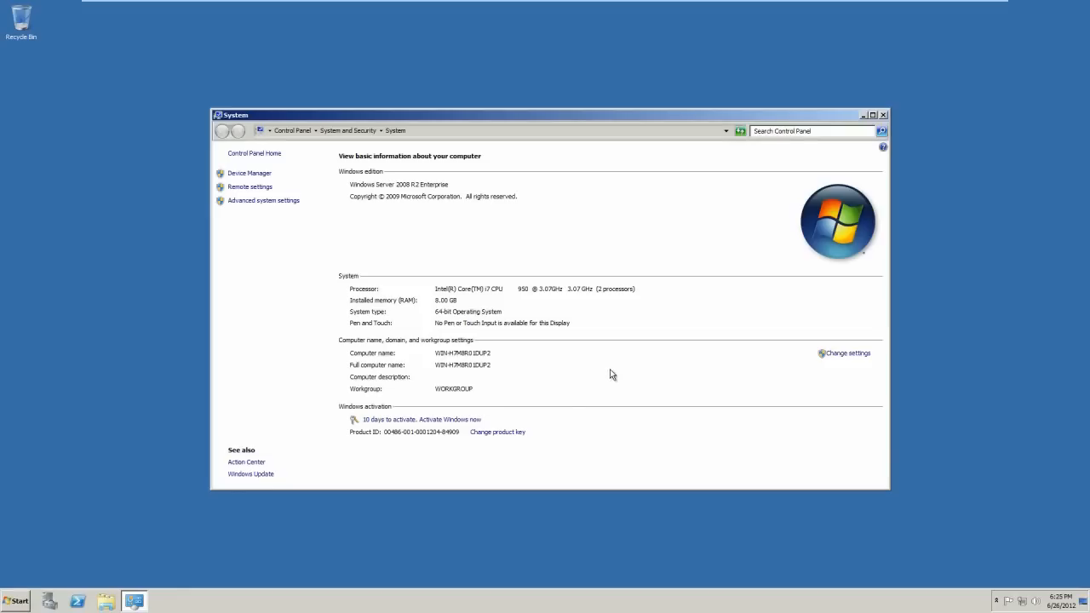
pyautogui.click(883, 114)
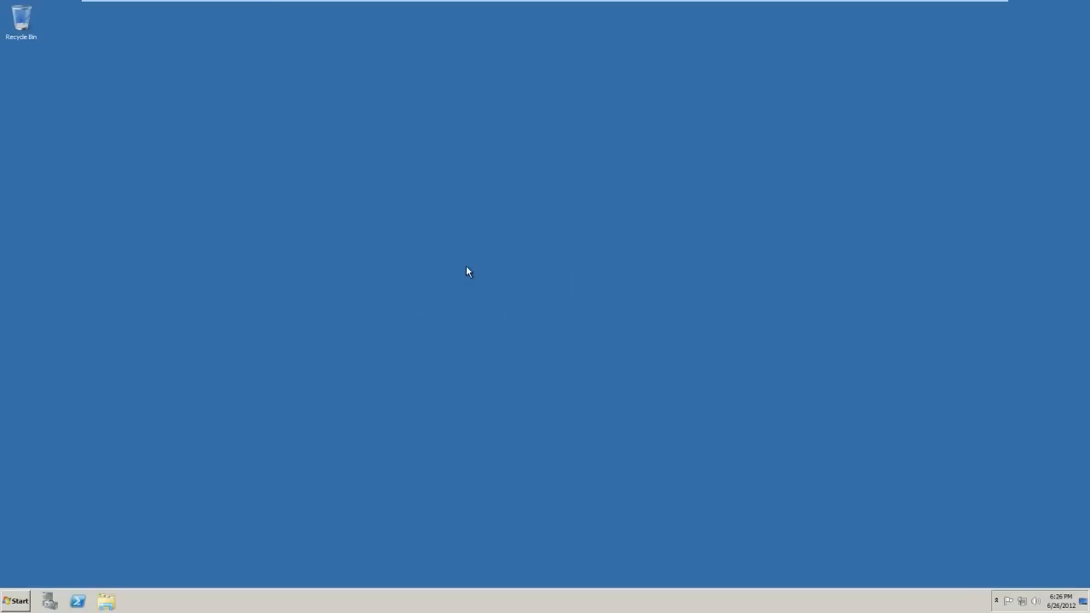
pyautogui.click(27, 600)
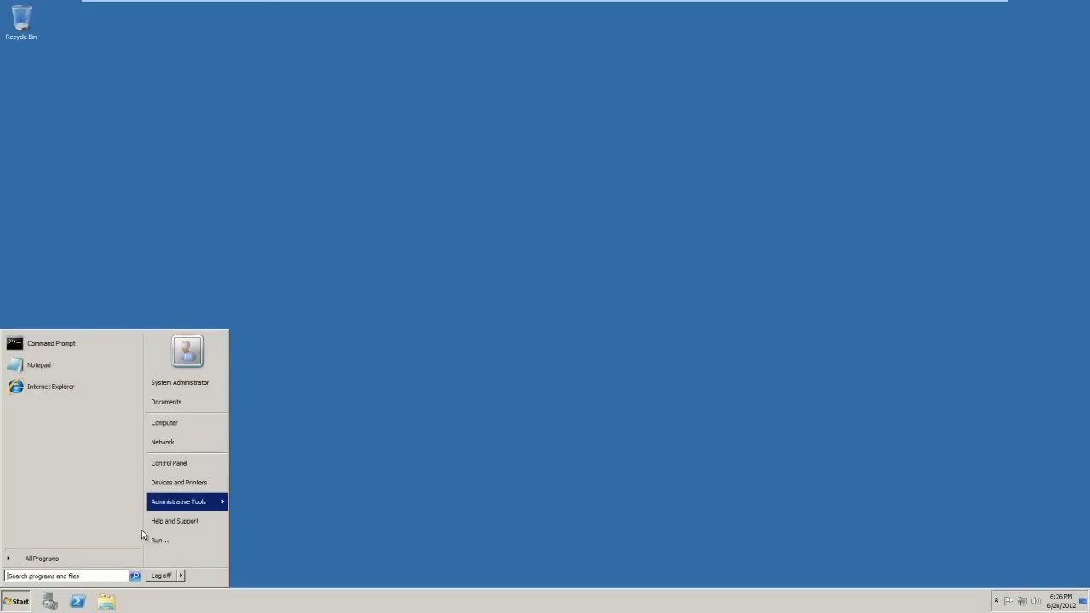
pyautogui.rightClick(185, 428)
pyautogui.click(225, 505)
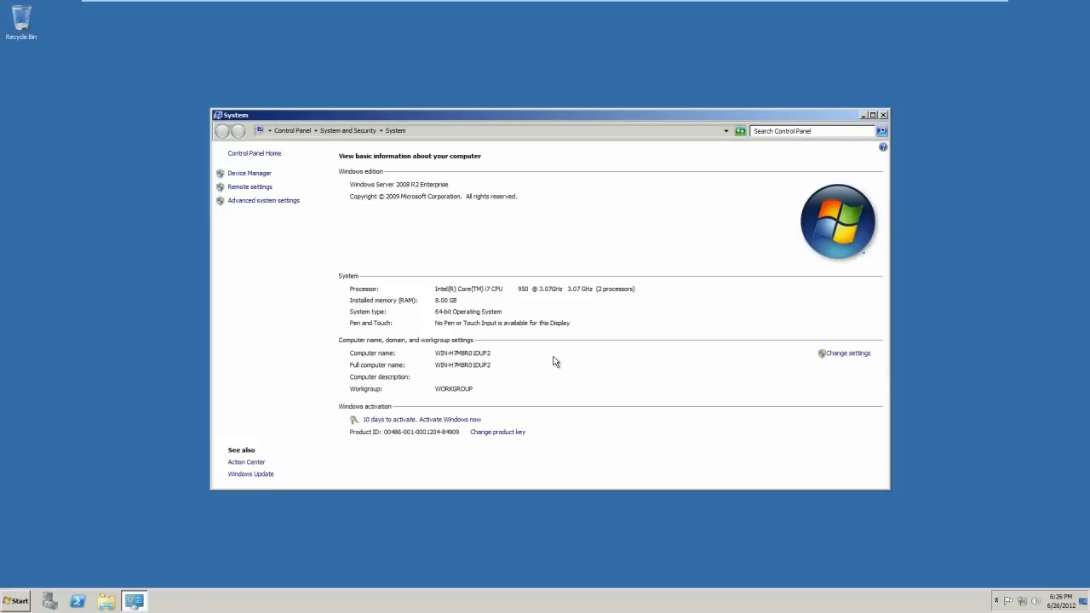
# Rename the computer to TECHTIPS-SRV and acknowledge the restart-required notice.
pyautogui.click(845, 353)
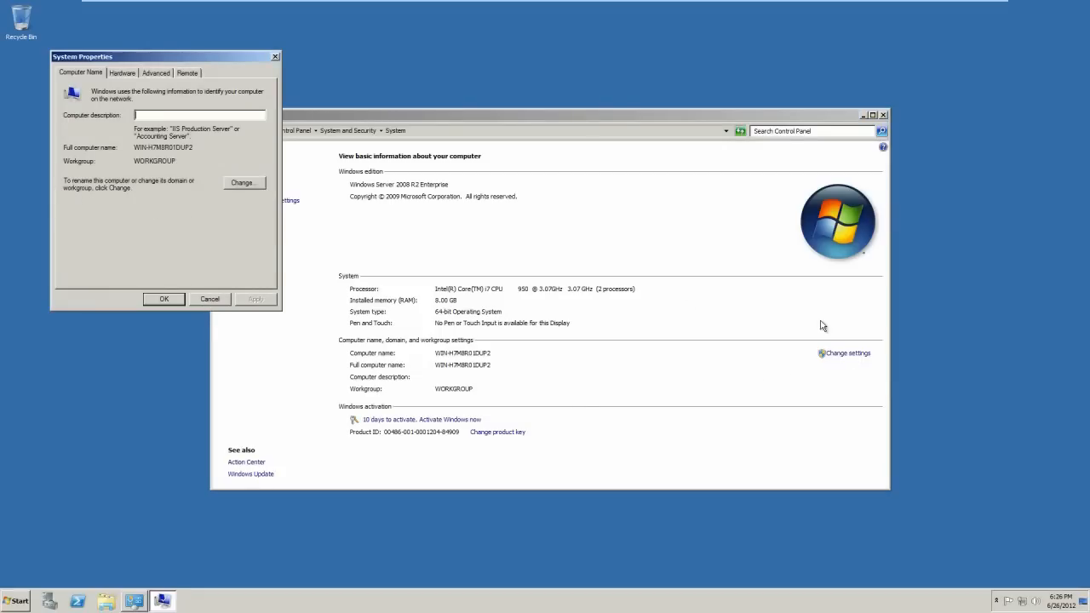
pyautogui.click(241, 183)
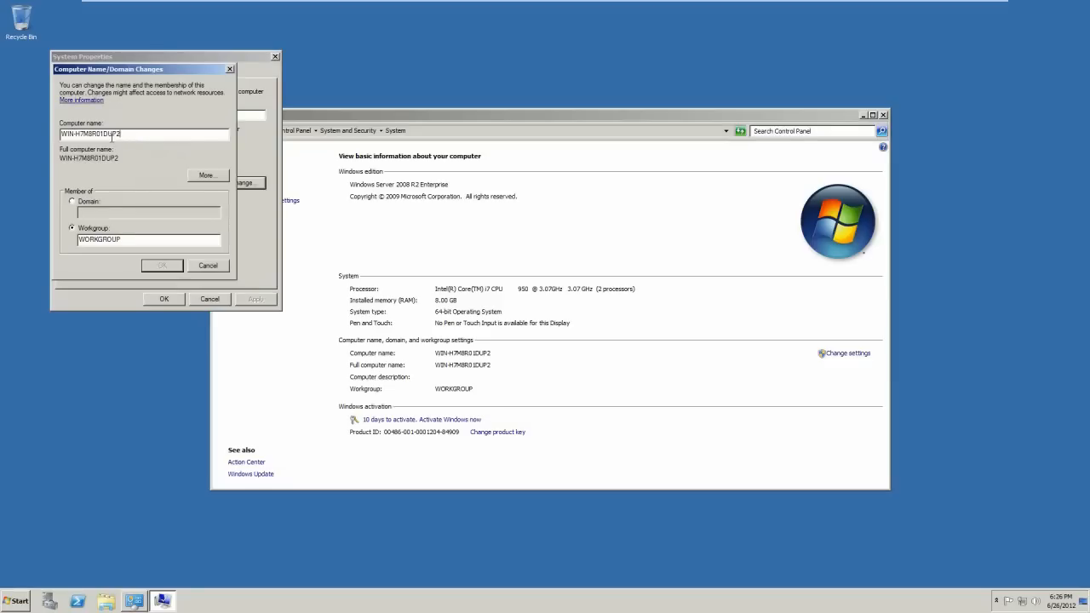
pyautogui.moveTo(118, 135); pyautogui.dragTo(40, 144)
pyautogui.write('TECHTIPS-SRV')
pyautogui.click(171, 269)
pyautogui.click(169, 264)
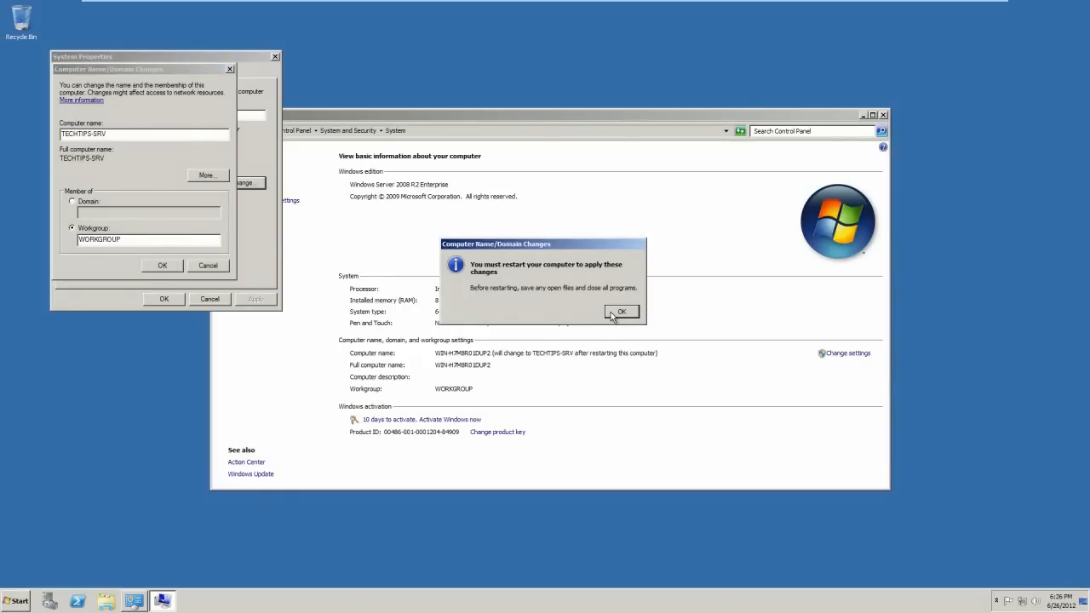
pyautogui.click(621, 312)
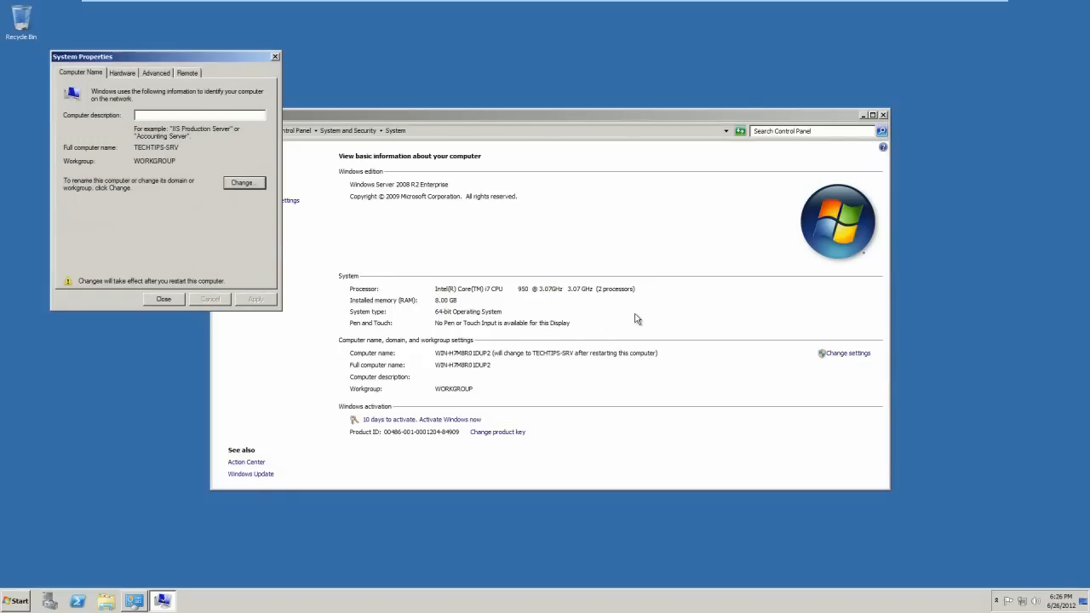
pyautogui.click(158, 298)
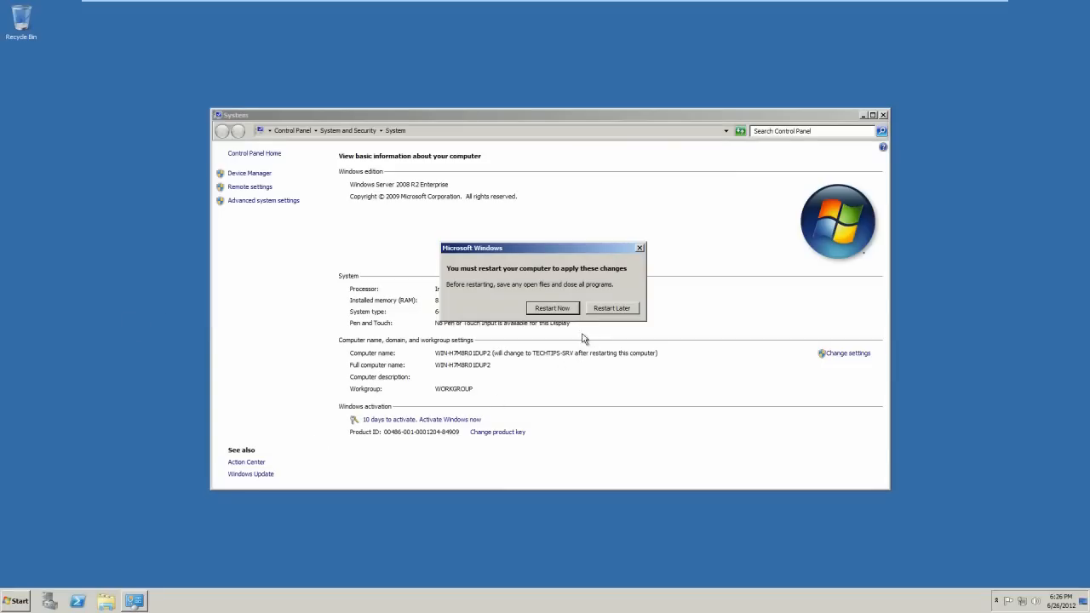
# Restart the server now, then open Configure networking from Initial Configuration Tasks.
pyautogui.click(568, 311)
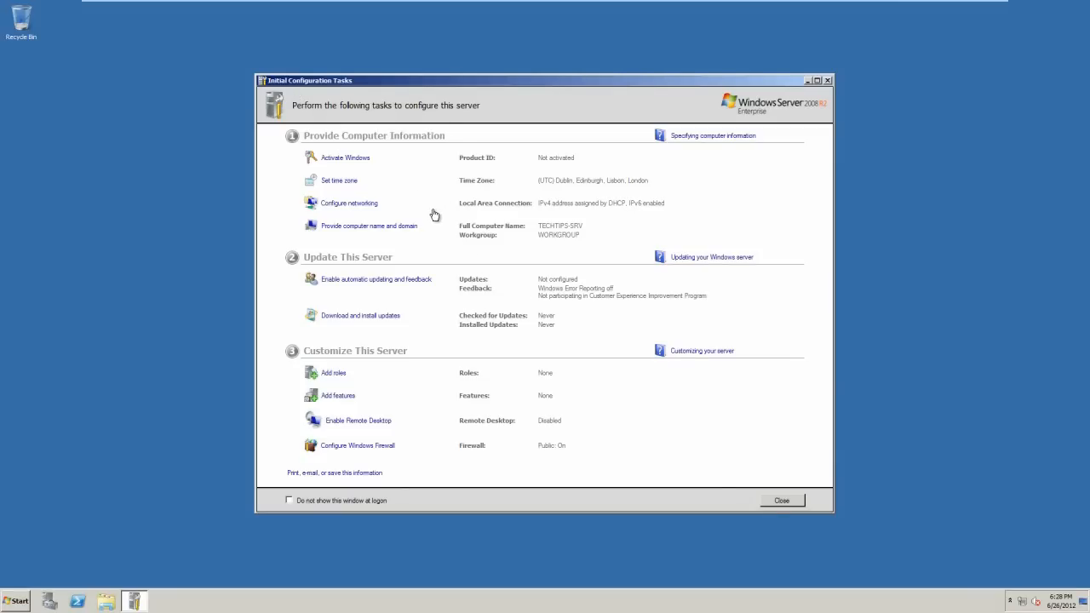
pyautogui.click(357, 205)
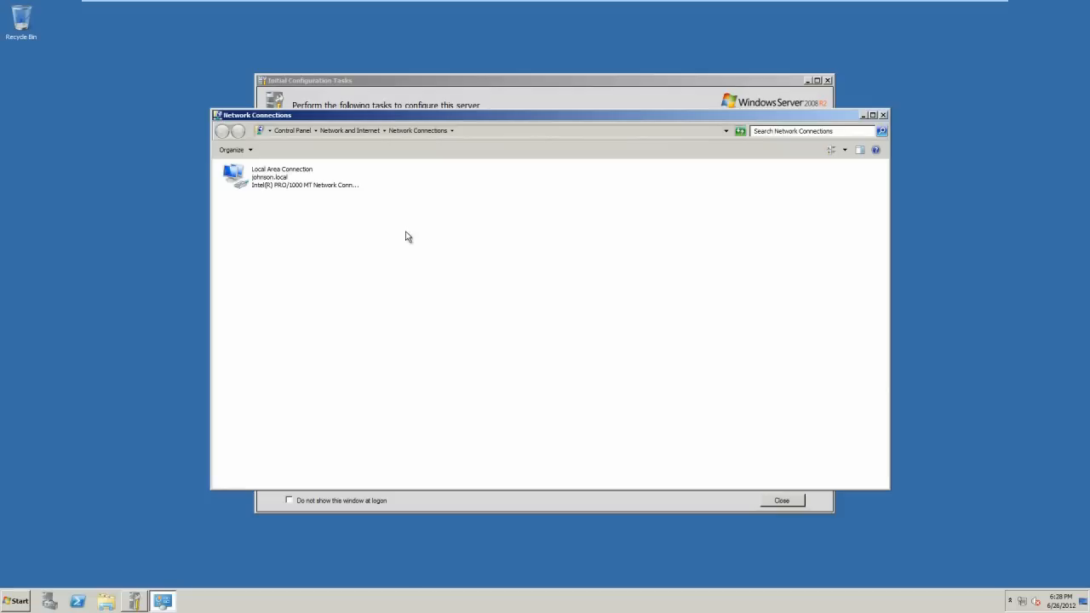
# Switch Local Area Connection's TCP/IPv4 properties to a manually entered IP address and DNS.
pyautogui.click(272, 189)
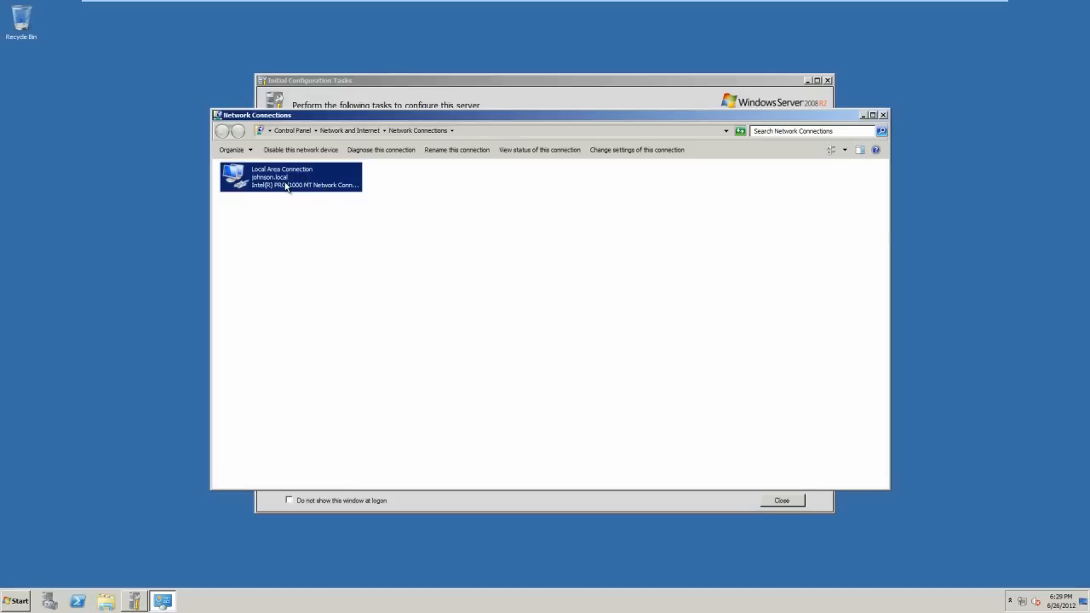
pyautogui.rightClick(285, 181)
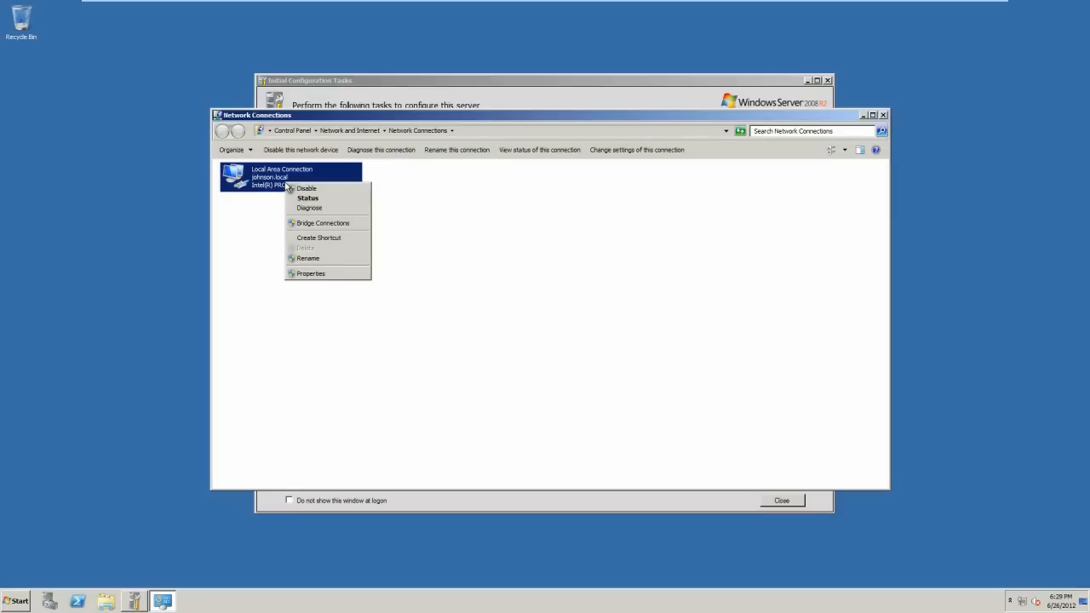
pyautogui.click(309, 280)
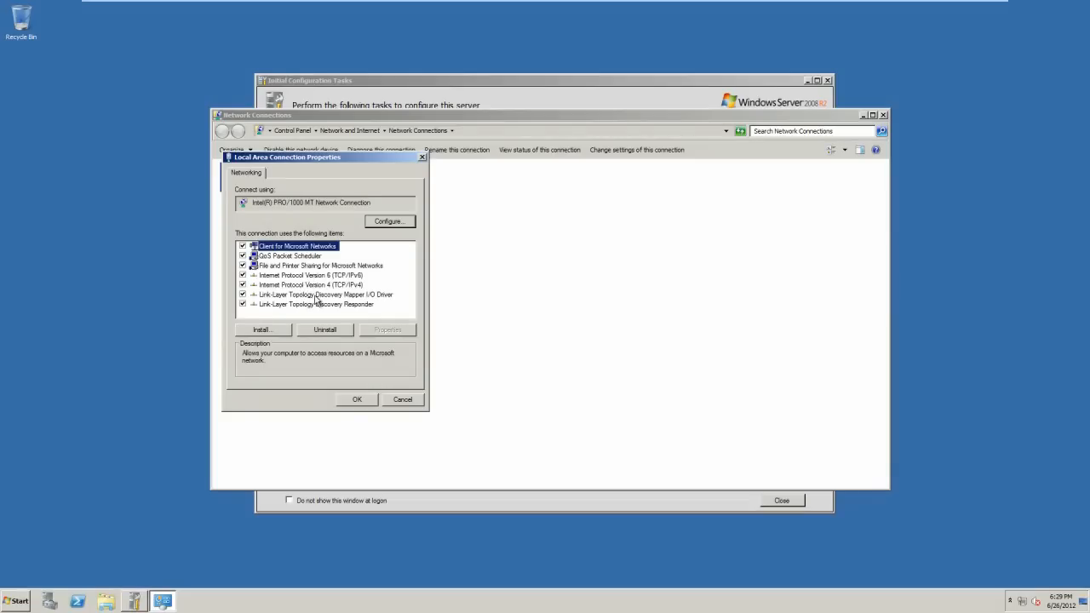
pyautogui.click(303, 285)
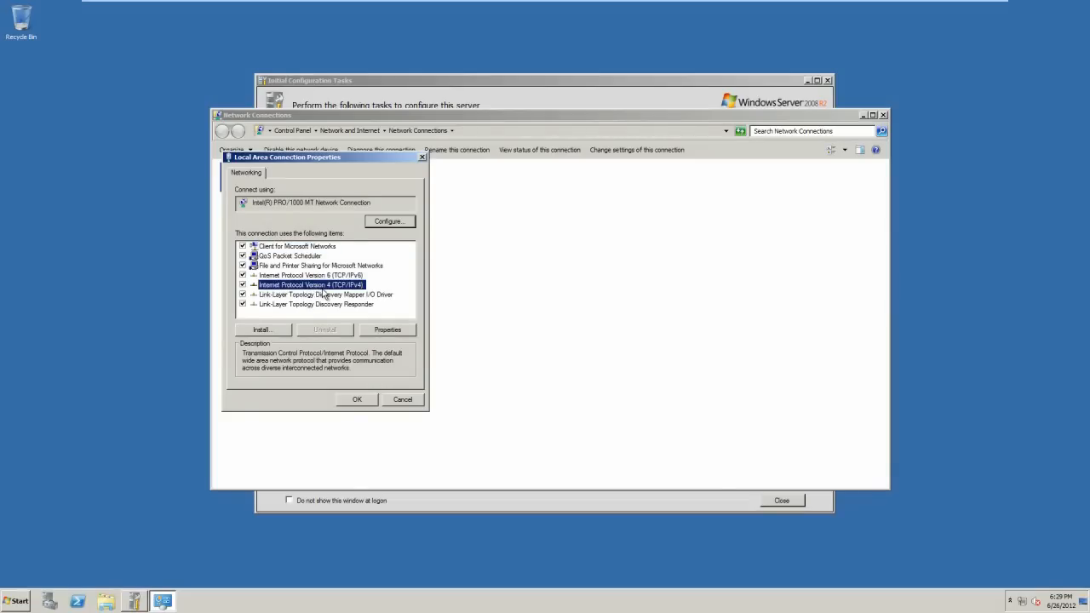
pyautogui.click(391, 333)
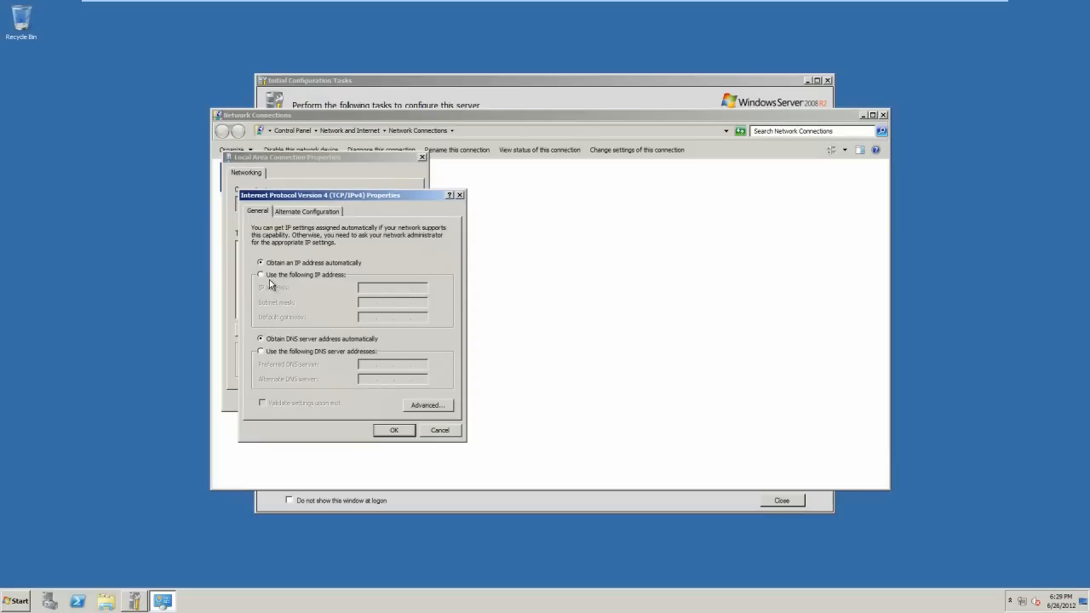
pyautogui.click(262, 276)
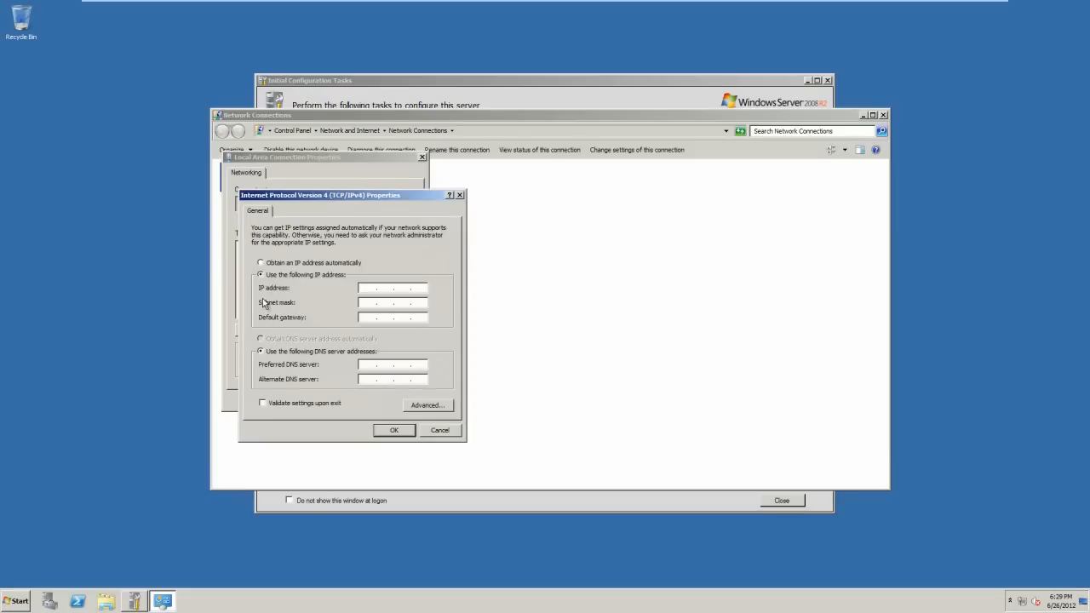
pyautogui.click(15, 603)
# Run ipconfig /all in Command Prompt to review 10.0.7.12, mask 255.0.0.0, gateway 10.0.0.1.
pyautogui.click(51, 344)
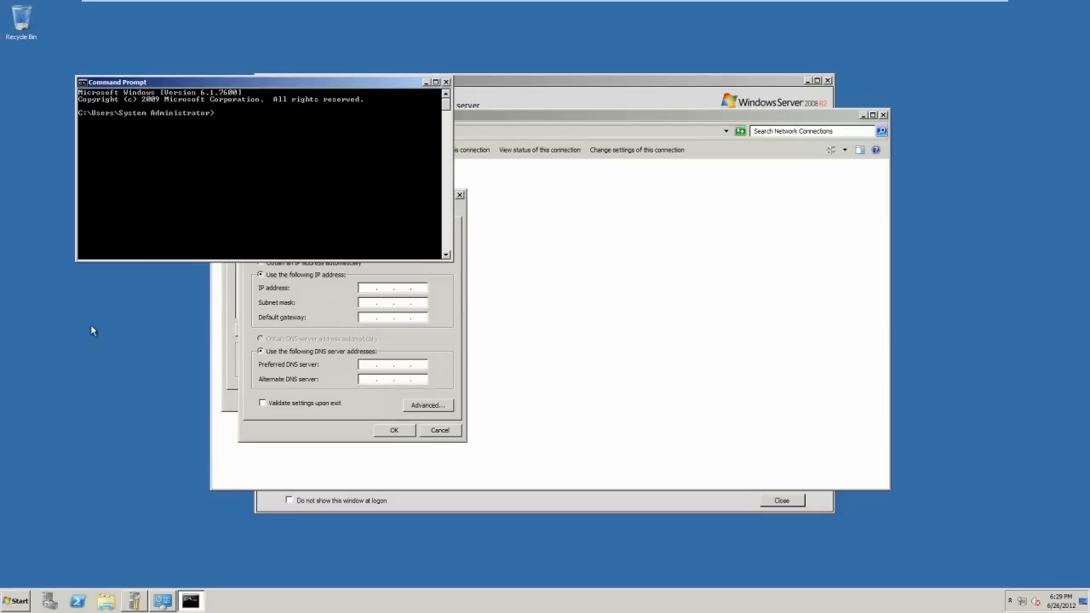
pyautogui.write('ipconfig /all')
pyautogui.press('Return')
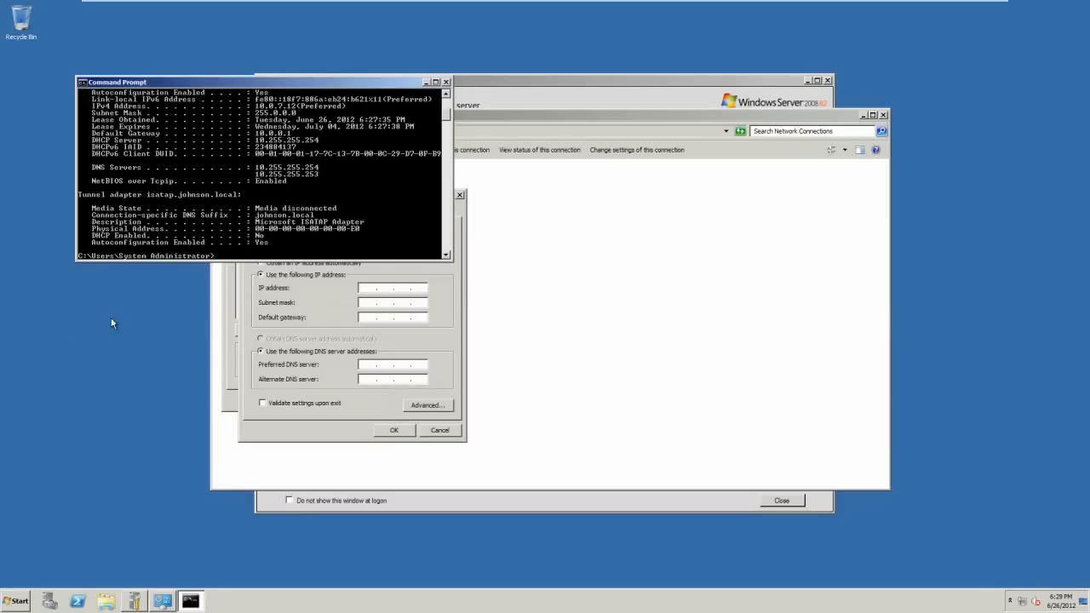
pyautogui.scroll(4, 256, 188)
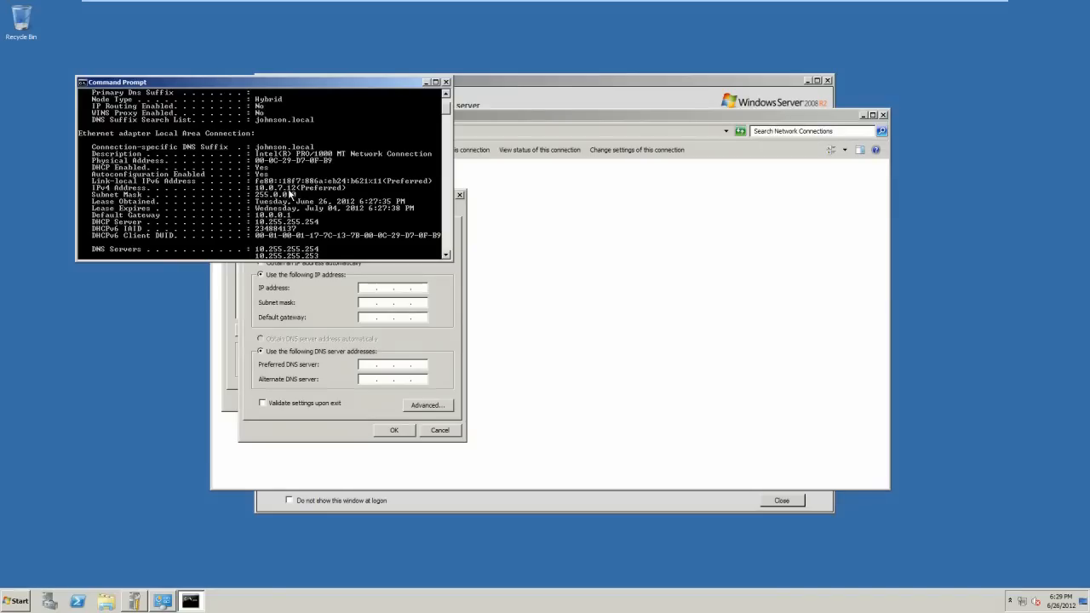
pyautogui.scroll(3, 306, 164)
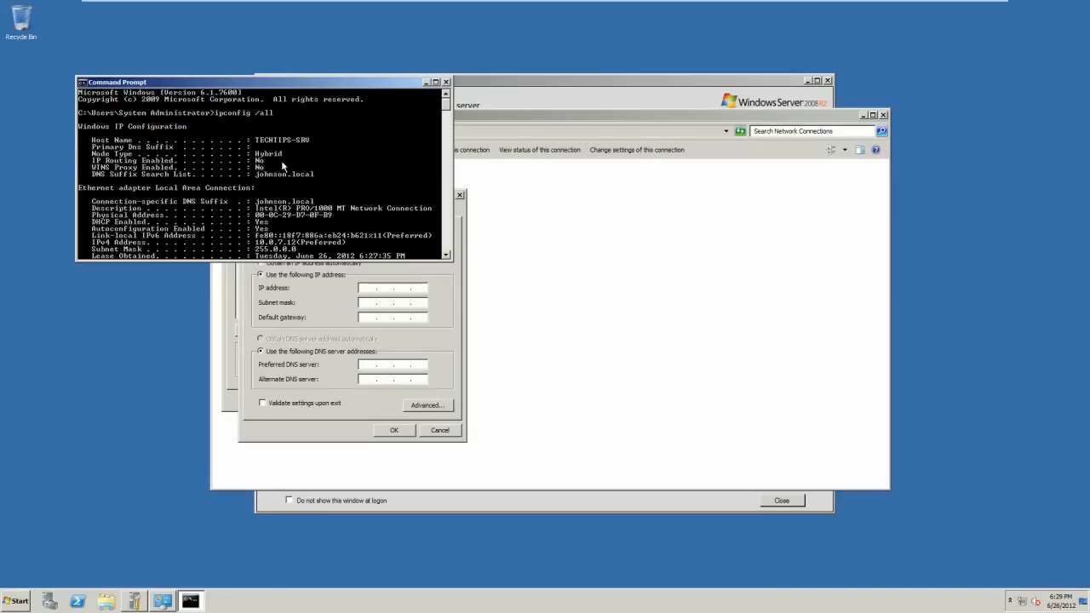
pyautogui.scroll(-5, 306, 151)
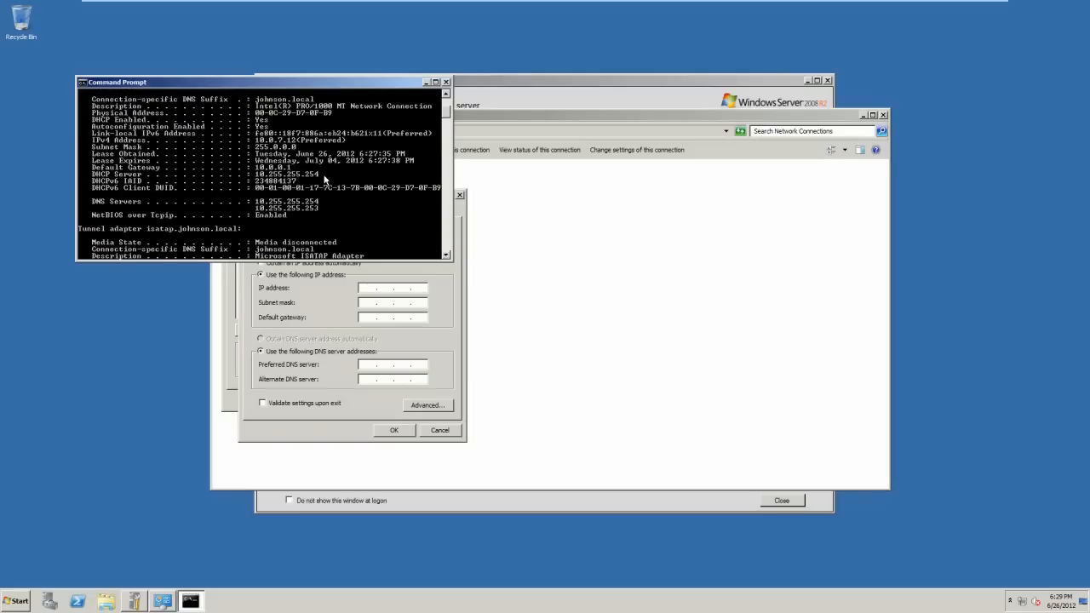
pyautogui.scroll(-3, 317, 184)
pyautogui.scroll(2, 317, 185)
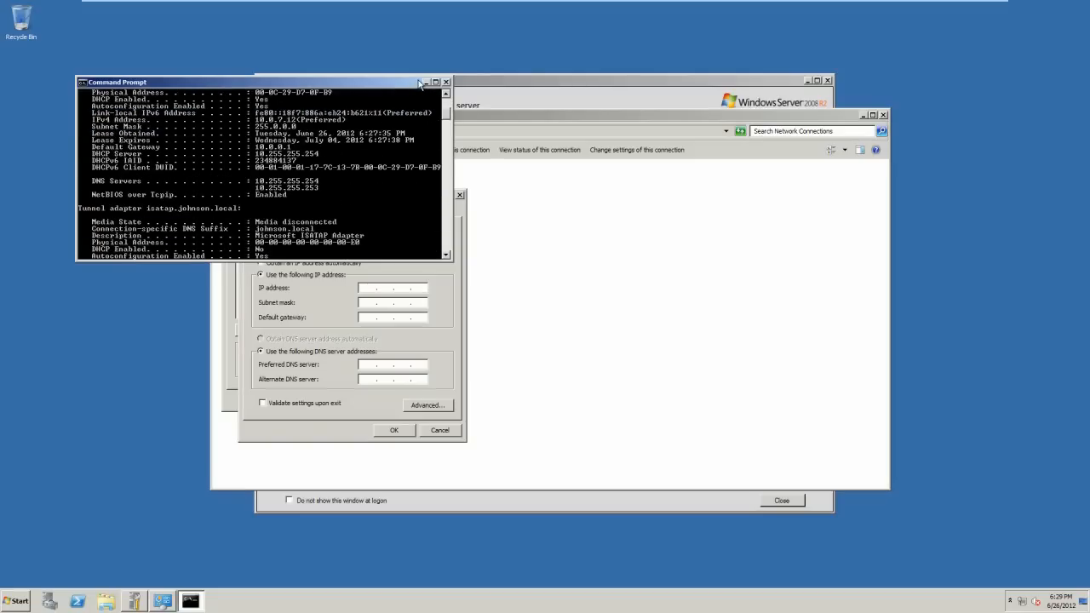
pyautogui.click(425, 82)
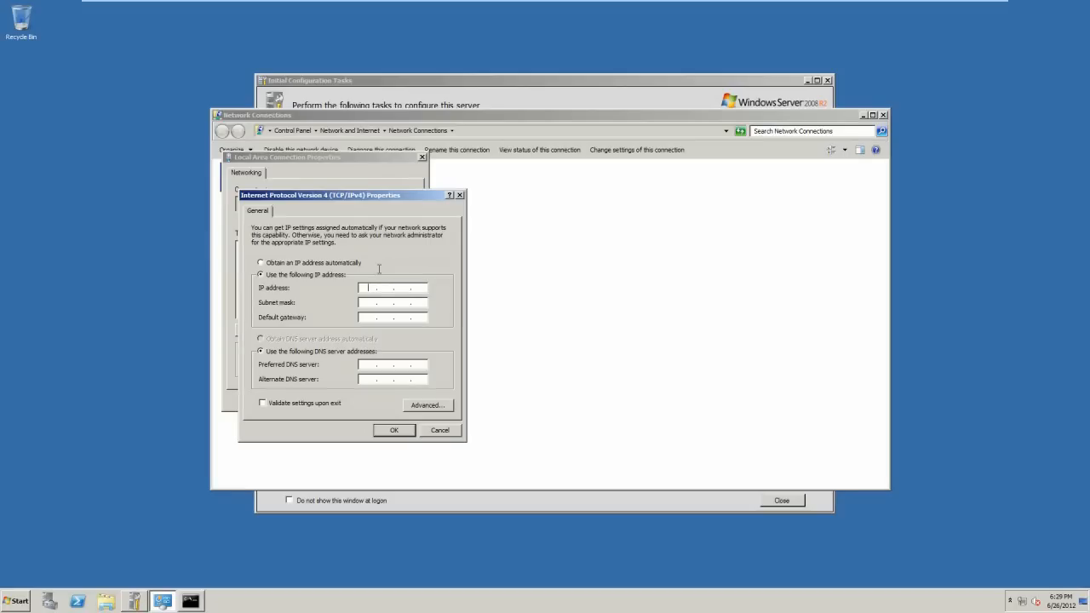
pyautogui.write('10')
pyautogui.write('9')
pyautogui.write('9')
pyautogui.write('9')
# Assign static IPv4 10.9.9.9, mask 255.0.0.0, gateway and DNS 10.0.0.1, and save.
pyautogui.click(368, 303)
pyautogui.click(359, 320)
pyautogui.write('10')
pyautogui.click(368, 364)
pyautogui.write('10.0.0.1')
pyautogui.click(394, 430)
pyautogui.click(358, 398)
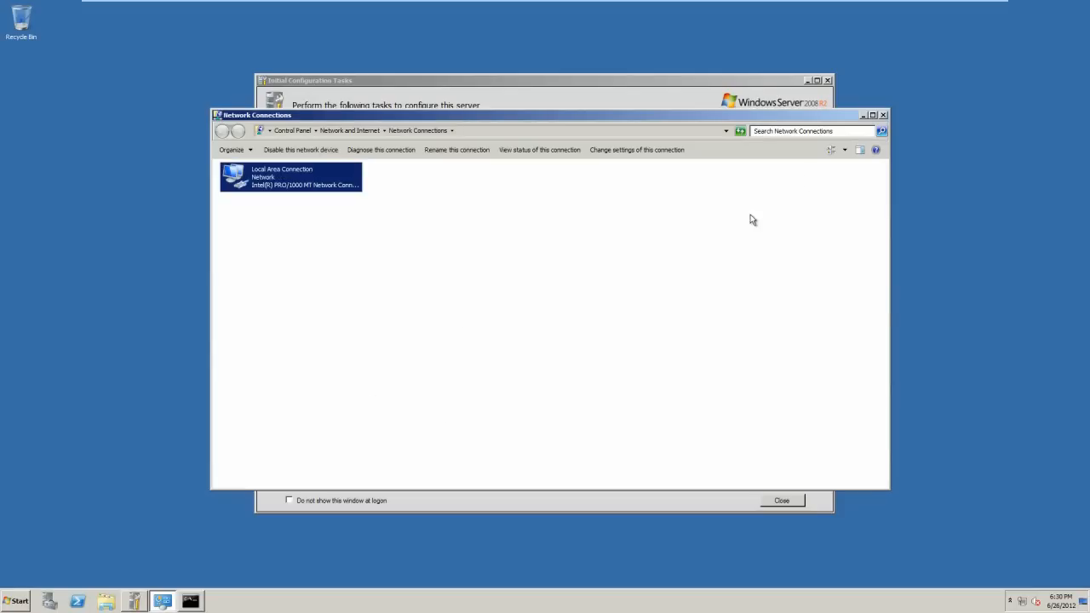
# Close Network Connections and return to the Command Prompt window.
pyautogui.click(882, 115)
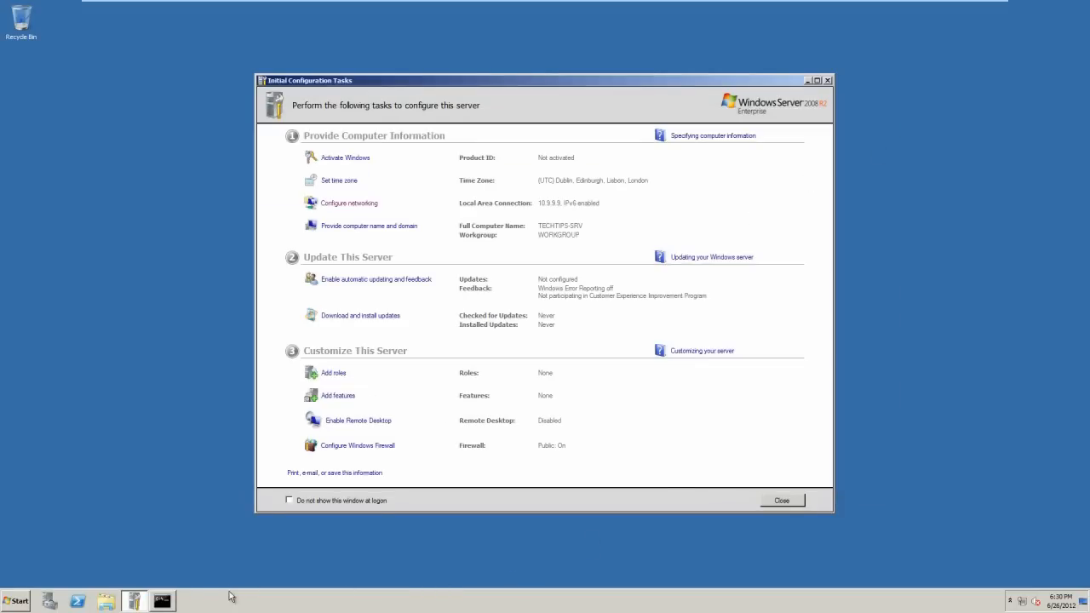
pyautogui.click(164, 603)
pyautogui.scroll(5, 160, 188)
pyautogui.scroll(-10, 160, 196)
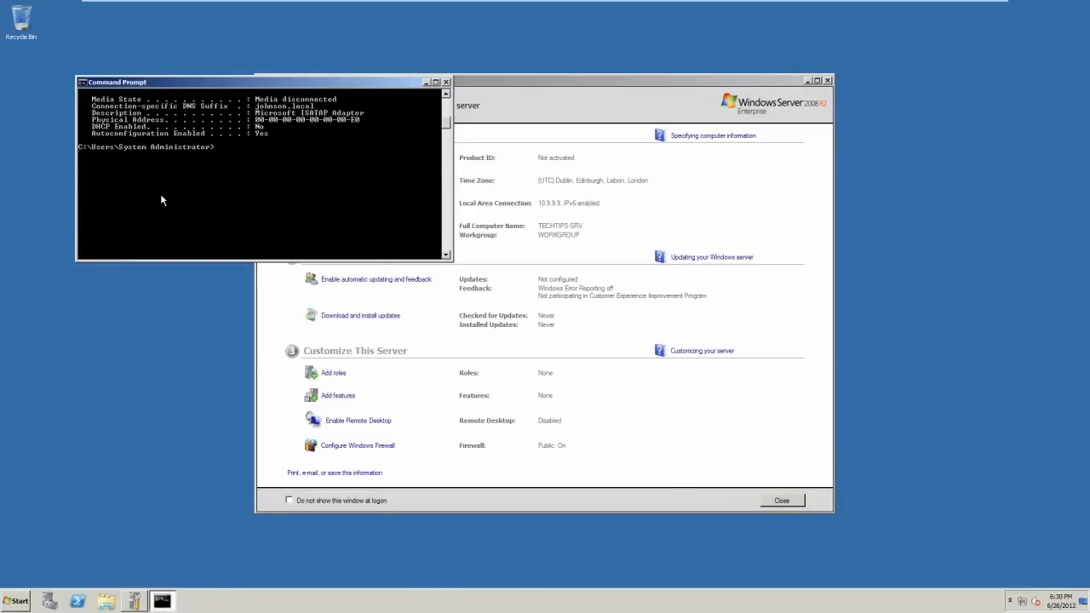
pyautogui.scroll(2, 160, 196)
# Clear the console and rerun ipconfig /all to verify 10.9.9.9 settings, then close it.
pyautogui.write('cls')
pyautogui.press('Return')
pyautogui.write('ipconfig /all')
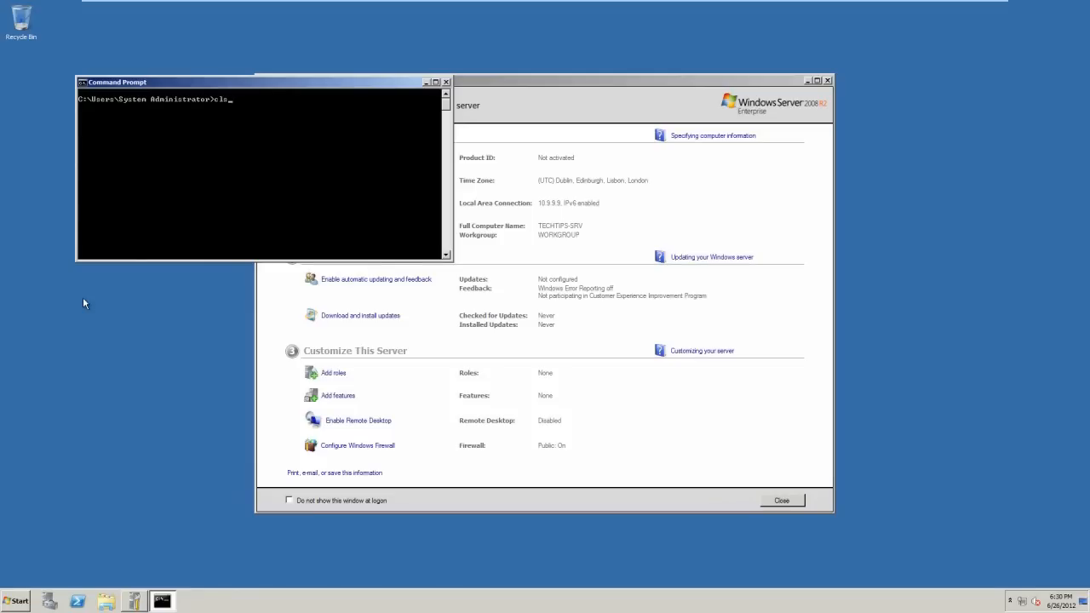
pyautogui.press('Return')
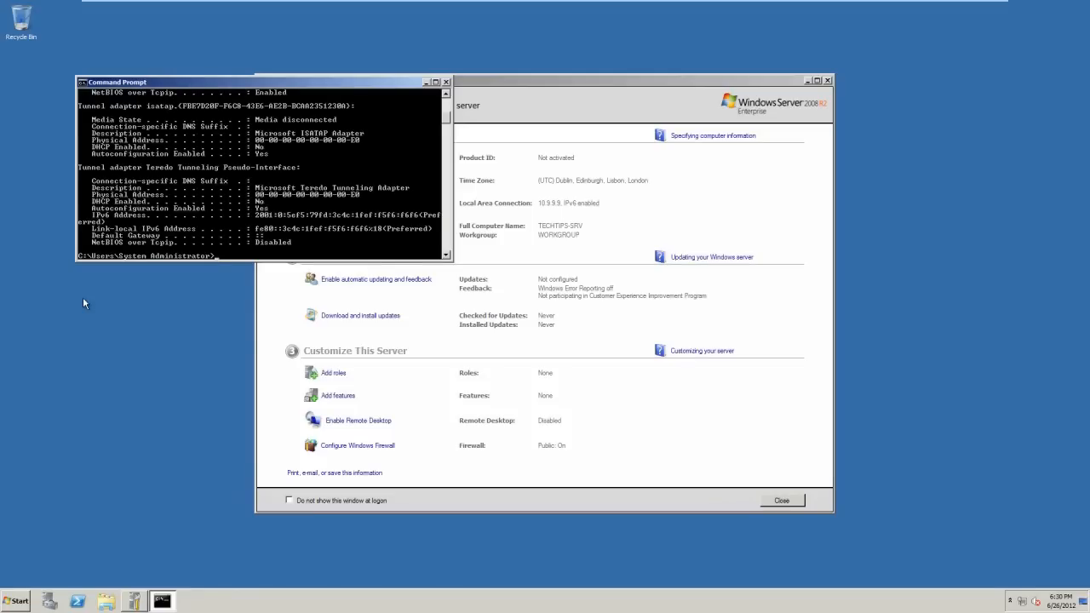
pyautogui.scroll(7, 232, 170)
pyautogui.scroll(7, 231, 170)
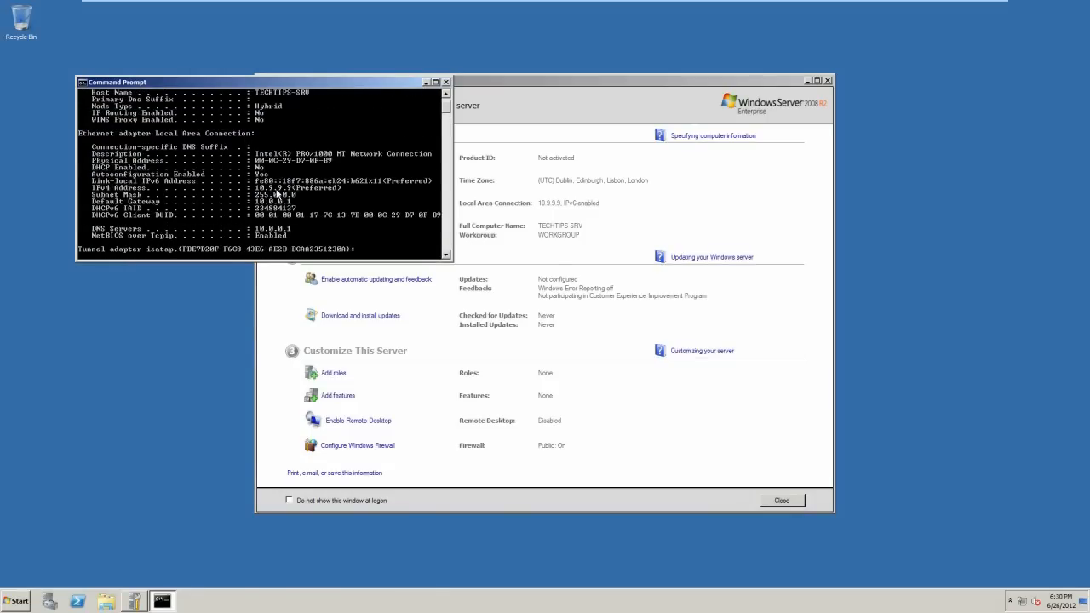
pyautogui.scroll(2, 258, 202)
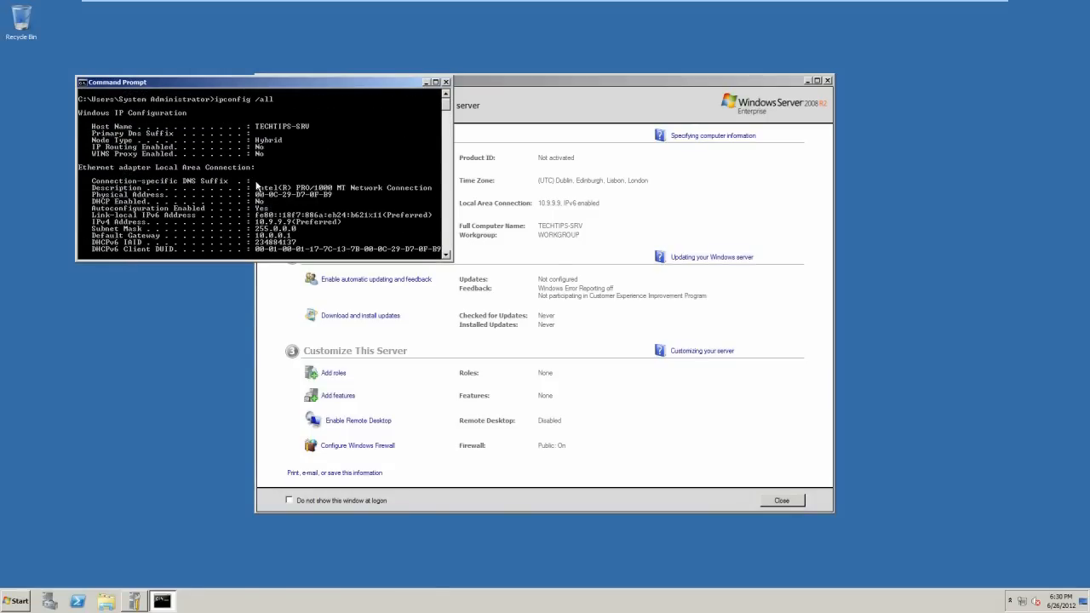
pyautogui.scroll(-2, 171, 162)
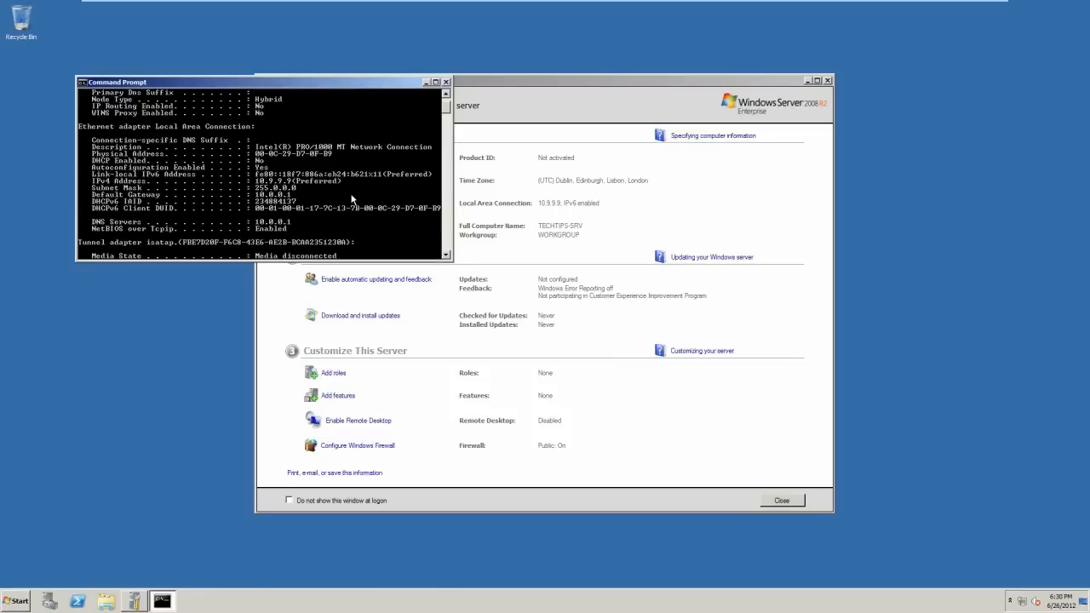
pyautogui.click(445, 81)
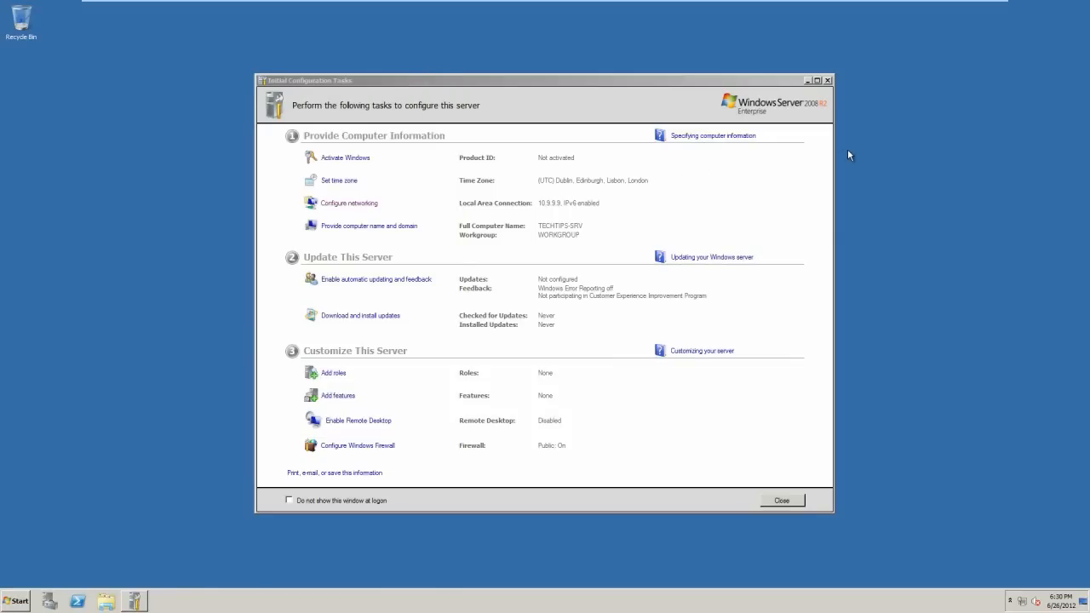
# Enable Remote Desktop, allowing connections from computers running any version.
pyautogui.click(448, 87)
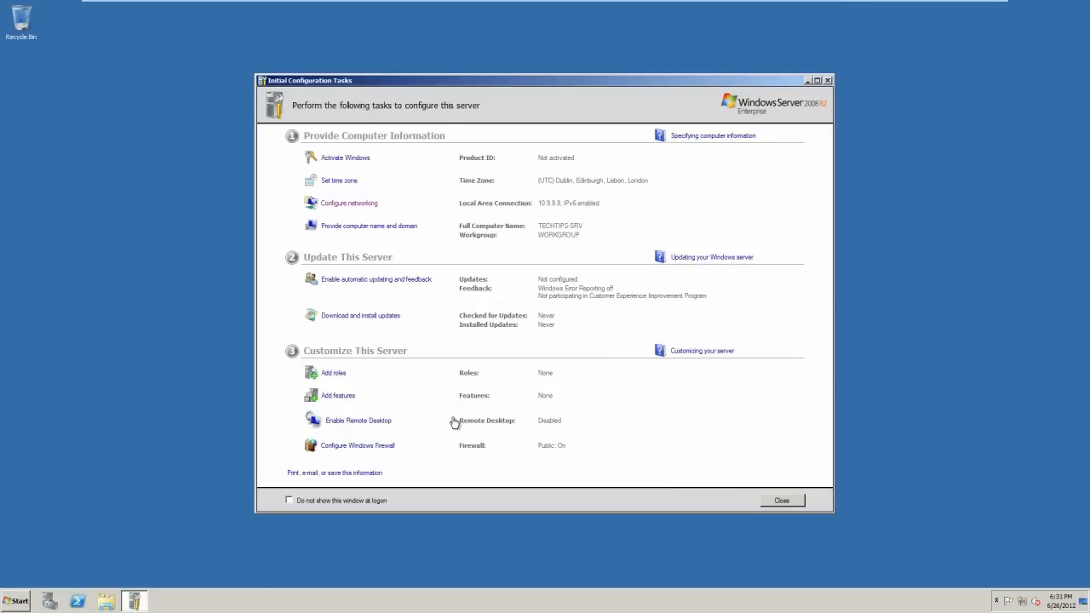
pyautogui.click(354, 423)
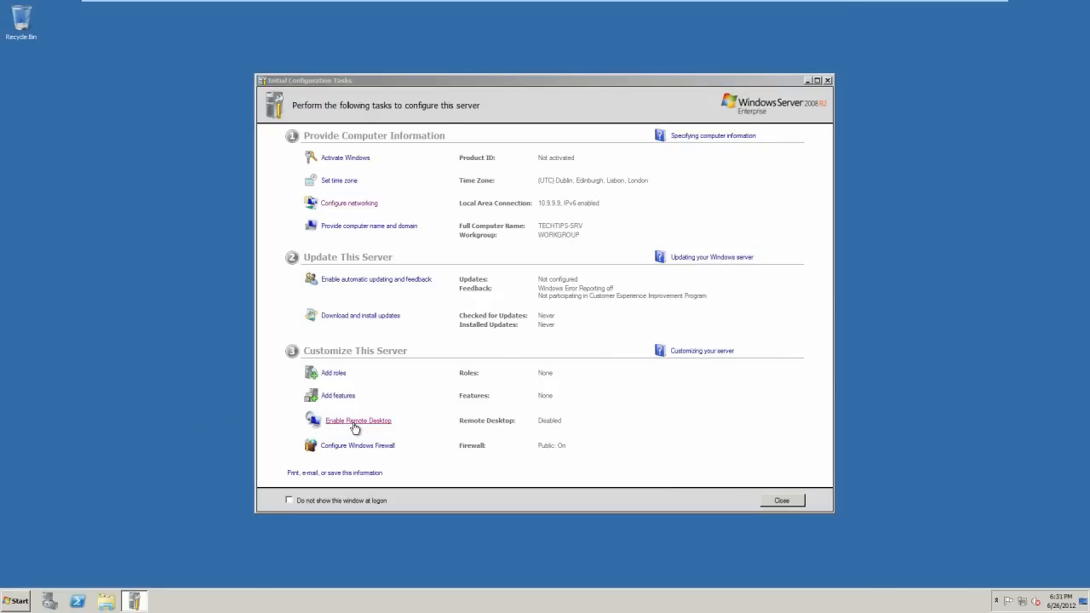
pyautogui.click(122, 270)
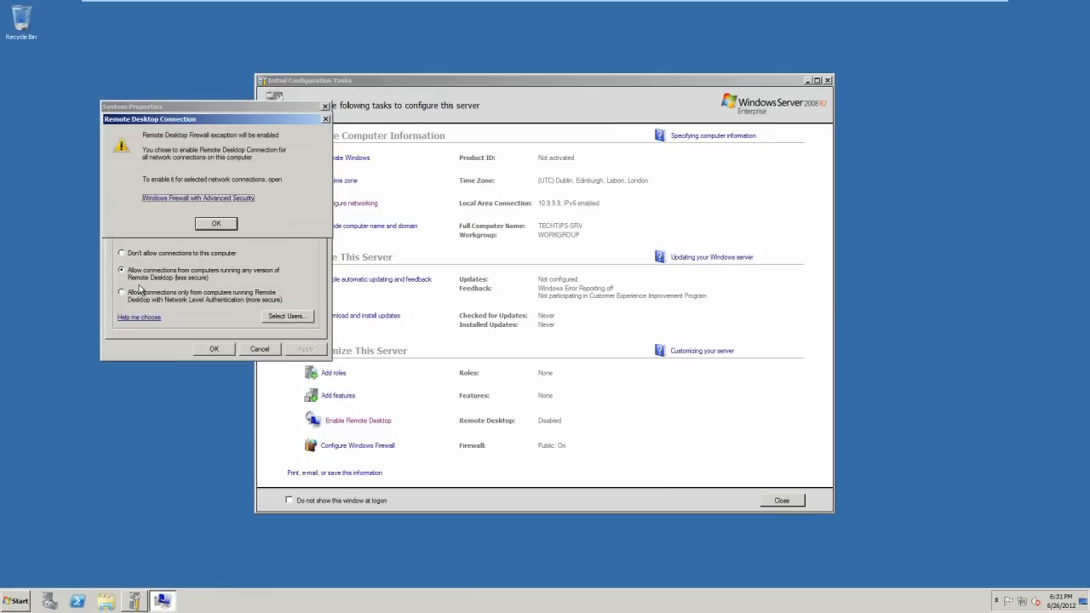
pyautogui.click(217, 223)
pyautogui.click(298, 349)
pyautogui.click(213, 349)
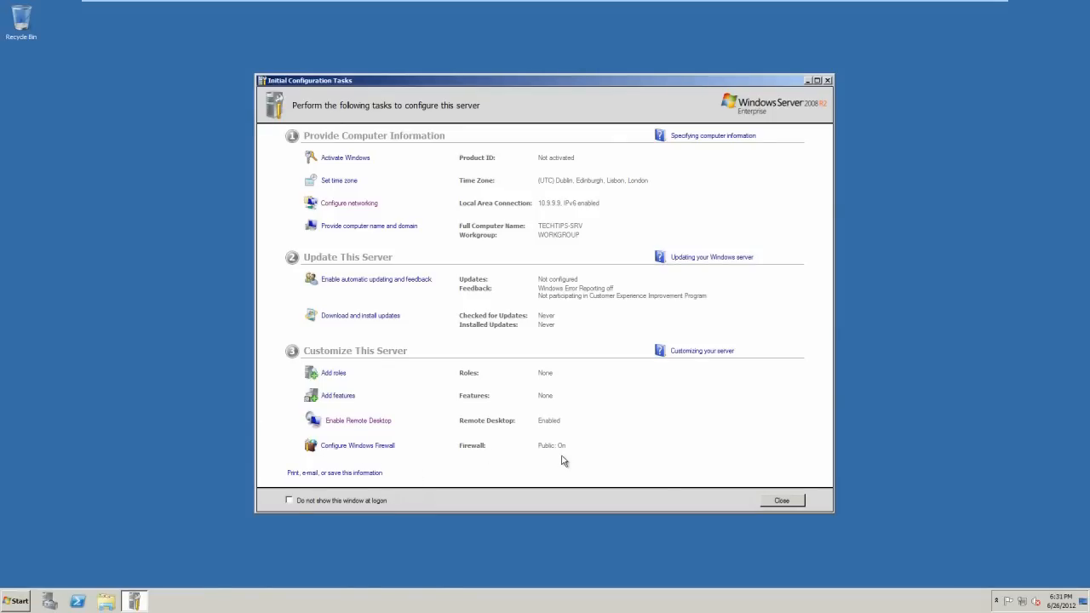
pyautogui.click(338, 376)
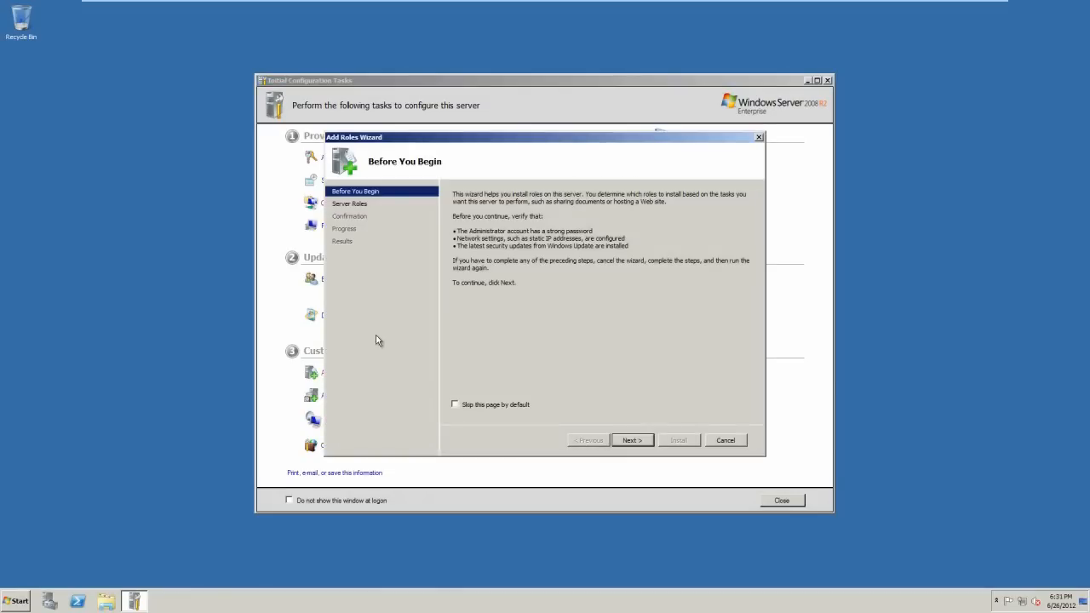
# Select Active Directory Domain Services plus required .NET Framework 3.5.1 features, reaching confirmation.
pyautogui.click(628, 440)
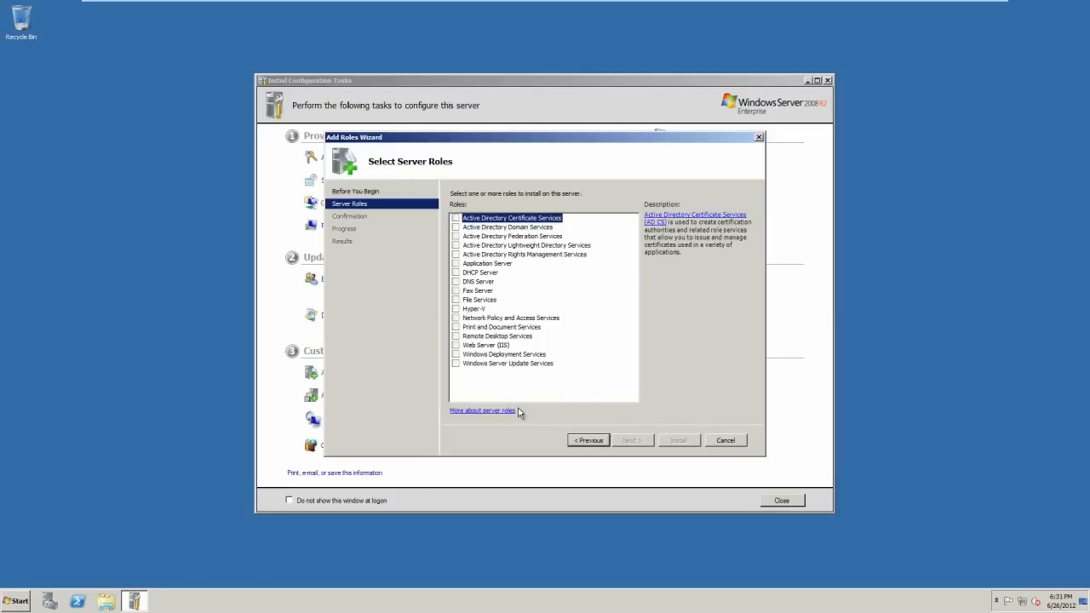
pyautogui.click(480, 228)
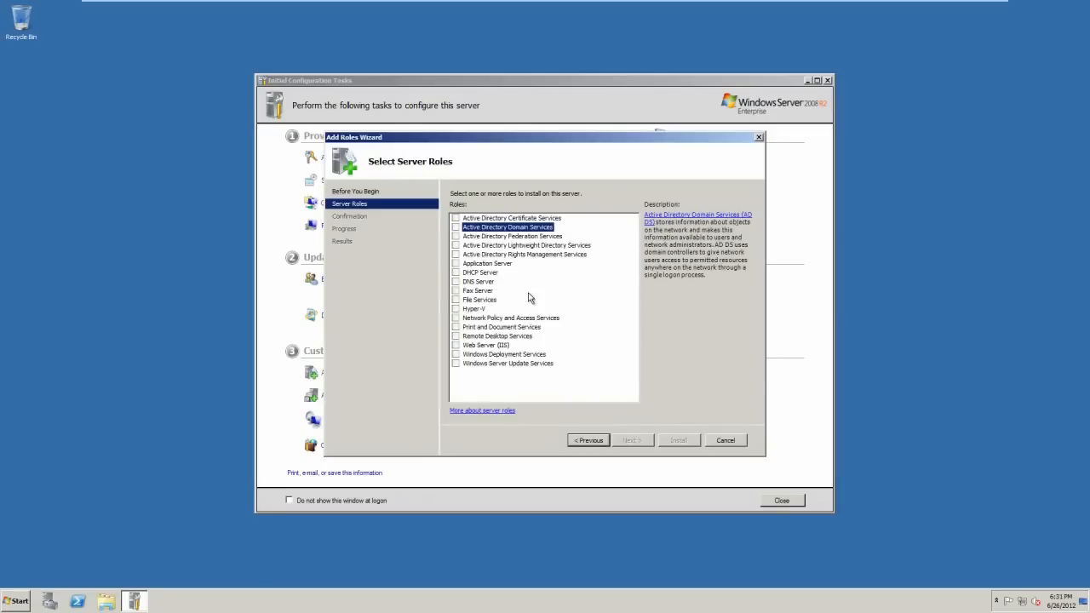
pyautogui.click(456, 228)
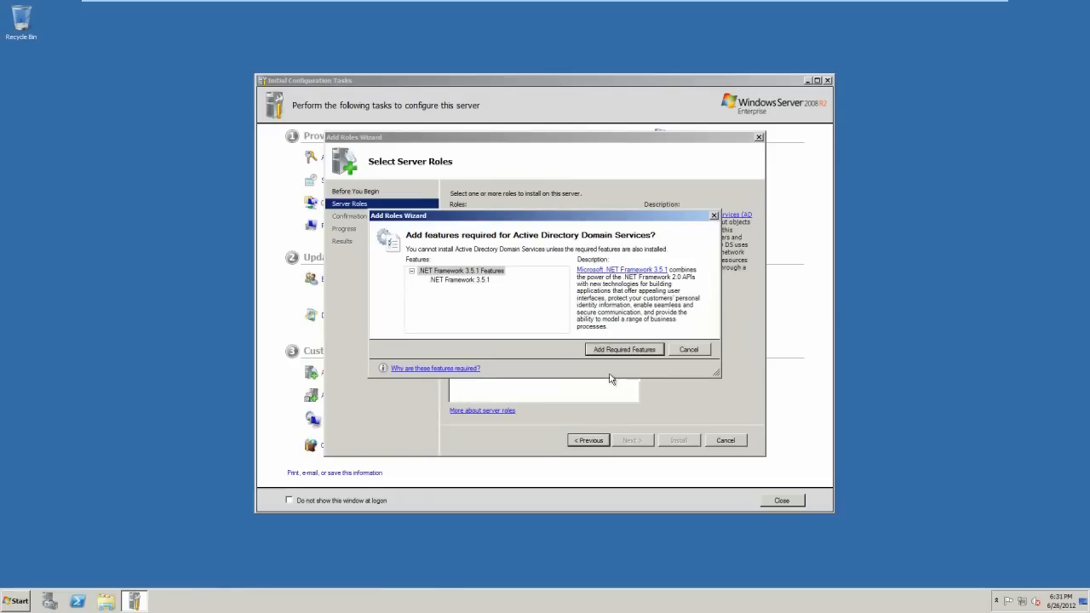
pyautogui.click(442, 282)
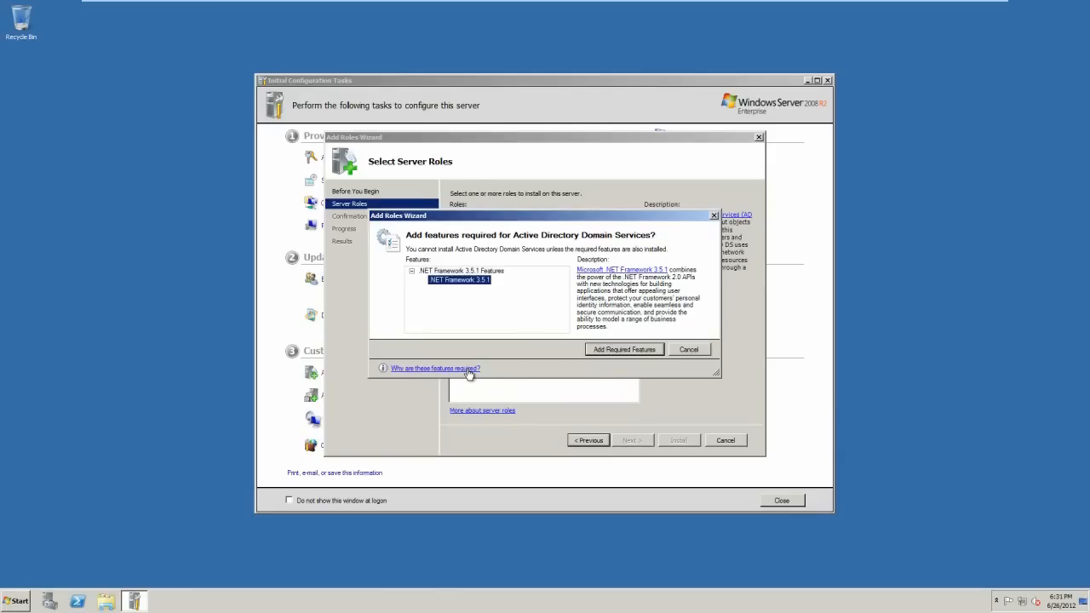
pyautogui.click(616, 352)
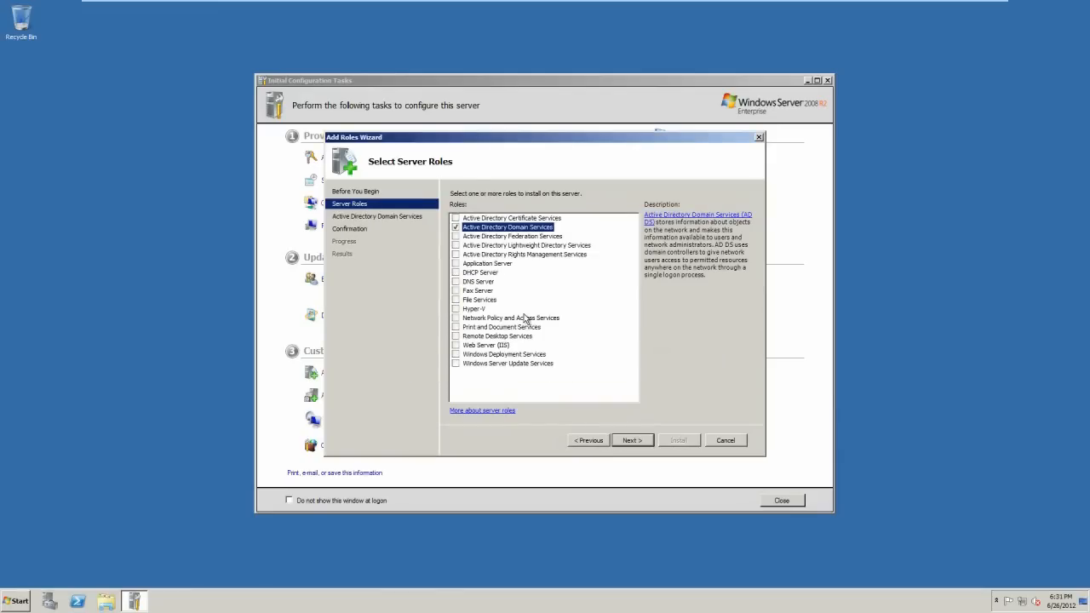
pyautogui.click(627, 441)
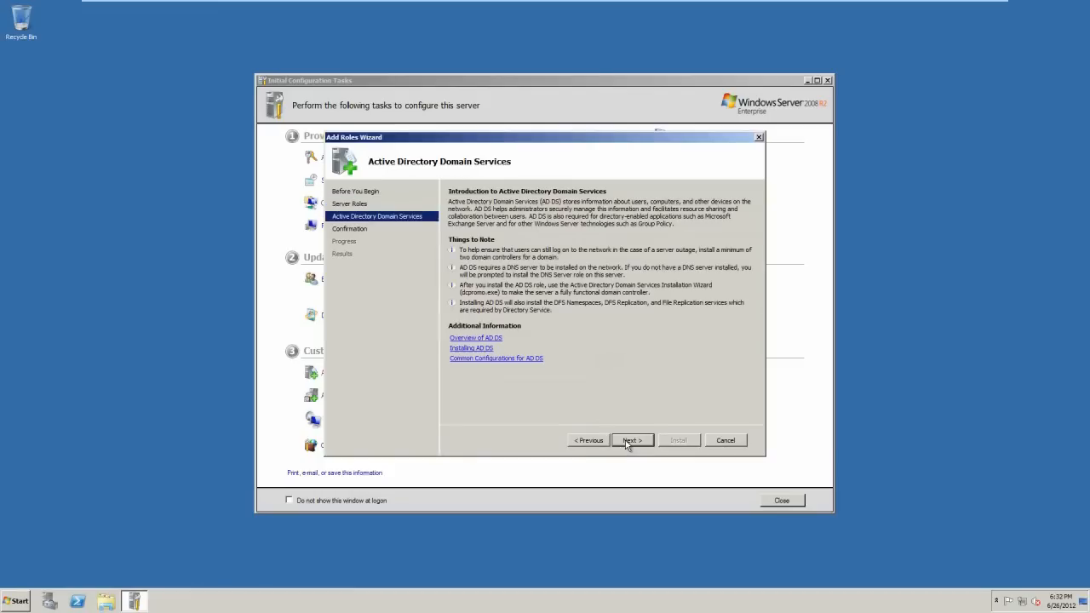
pyautogui.click(627, 441)
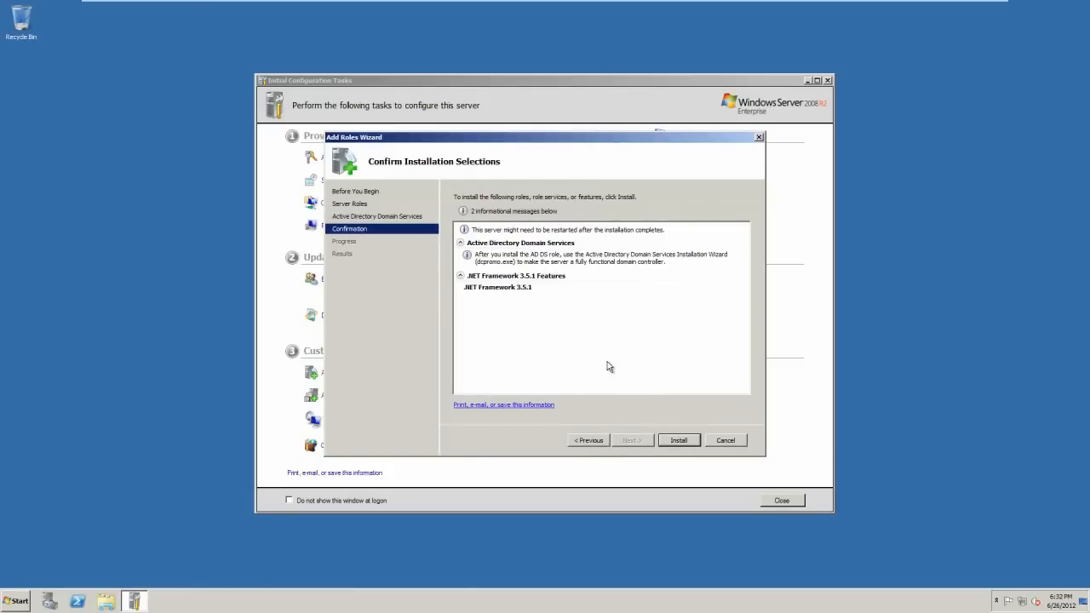
# Install the Active Directory Domain Services role and launch the dcpromo Installation Wizard.
pyautogui.click(670, 440)
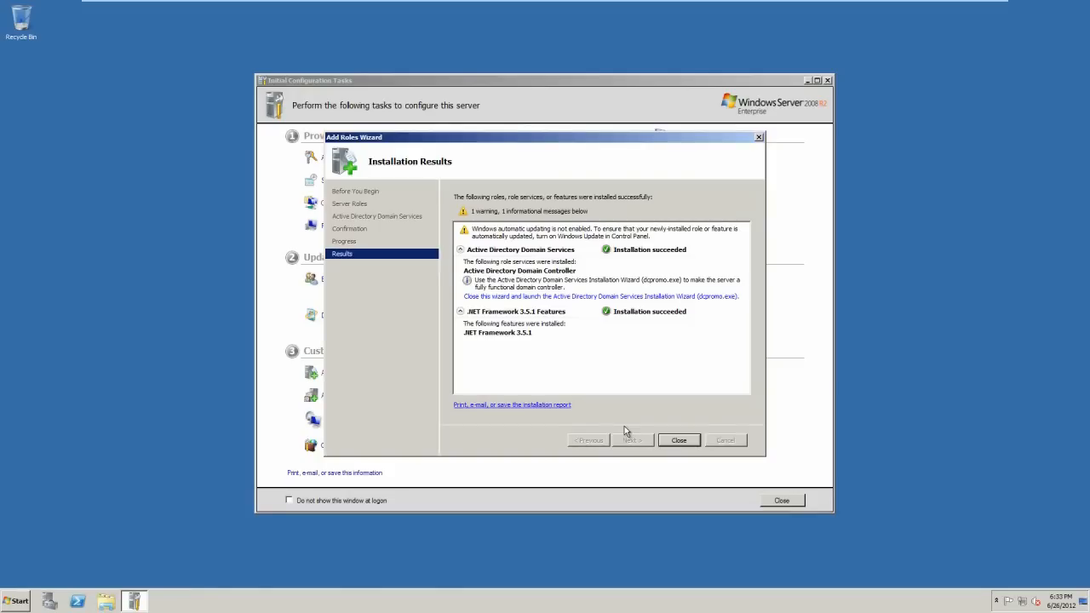
pyautogui.click(614, 297)
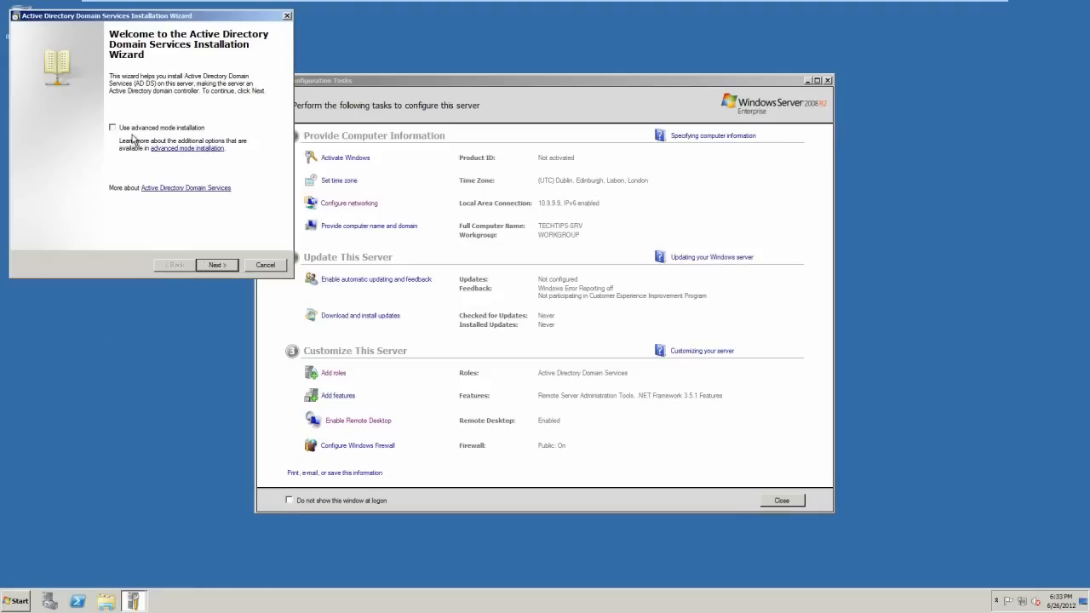
# Choose to create a new domain in a new forest, then dismiss the blank Administrator password error.
pyautogui.click(229, 267)
pyautogui.click(218, 266)
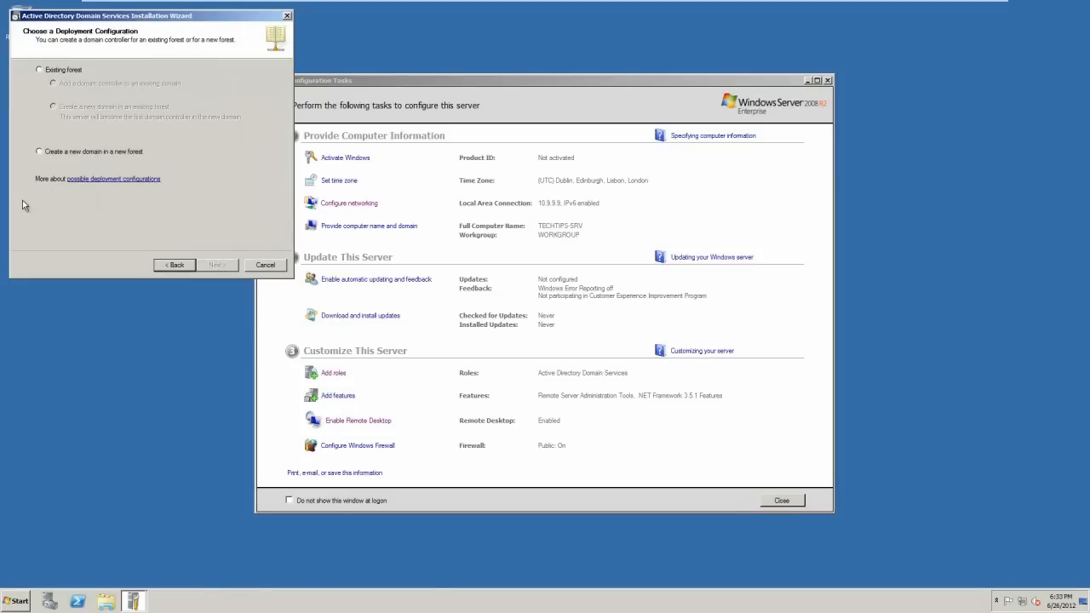
pyautogui.click(58, 154)
pyautogui.click(220, 265)
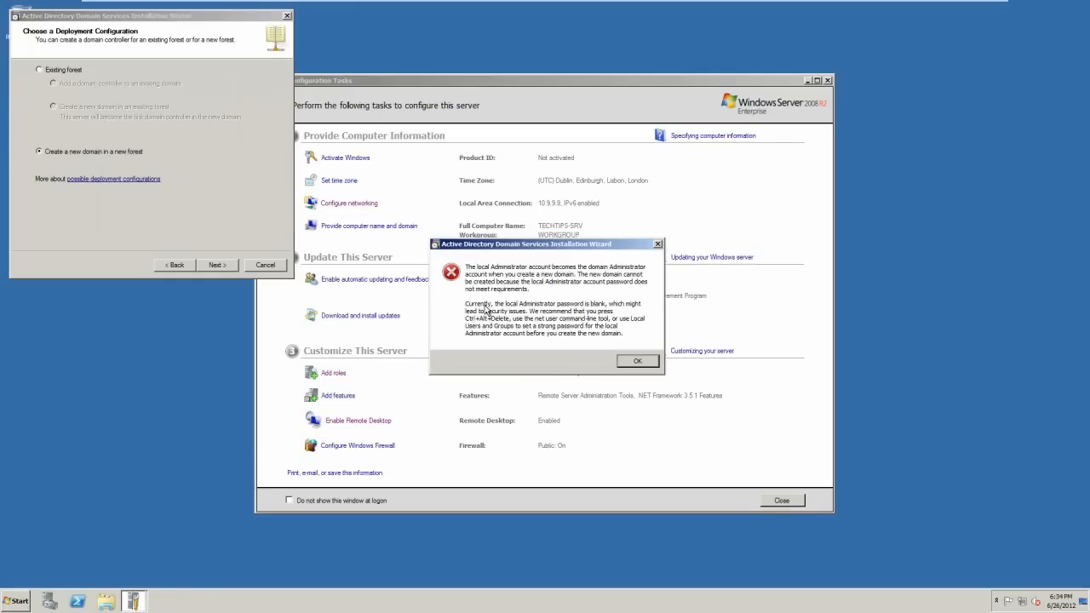
pyautogui.click(636, 361)
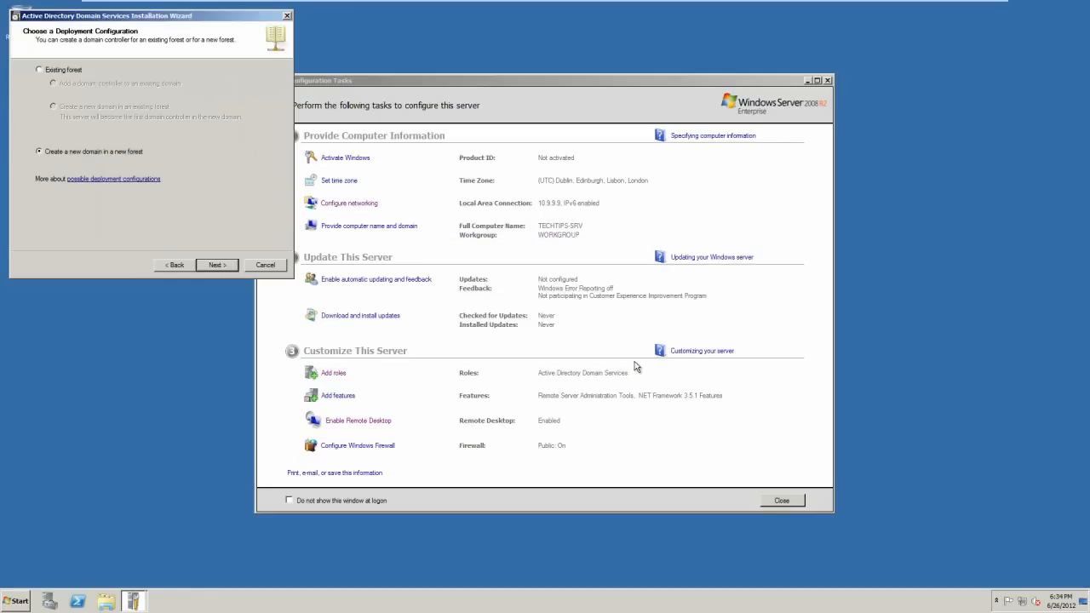
# Cancel and quit the domain services installation wizard, then minimize Initial Configuration Tasks.
pyautogui.click(174, 266)
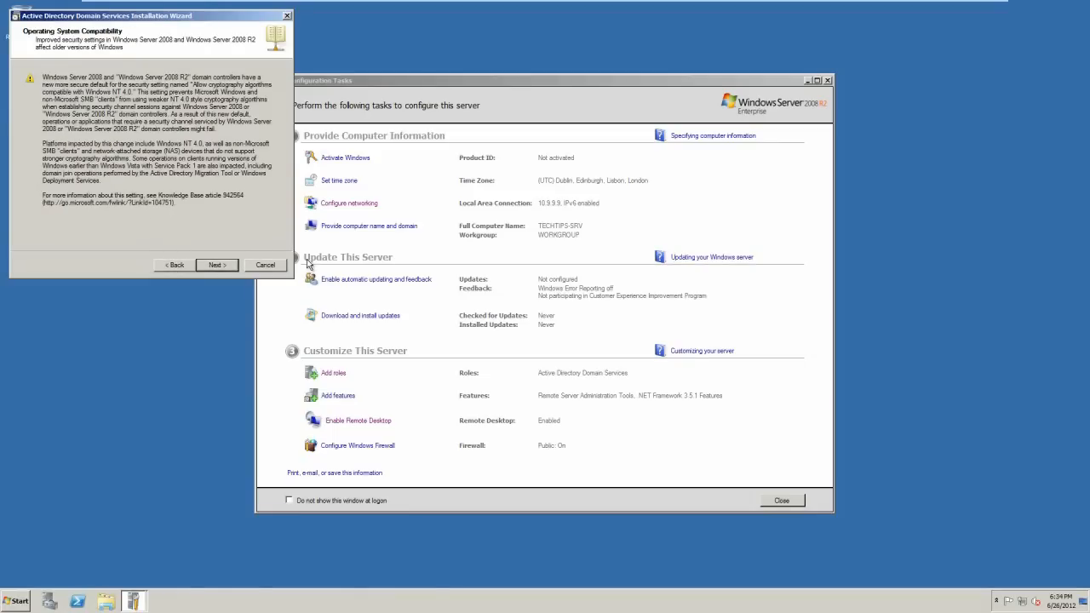
pyautogui.click(270, 264)
pyautogui.click(584, 347)
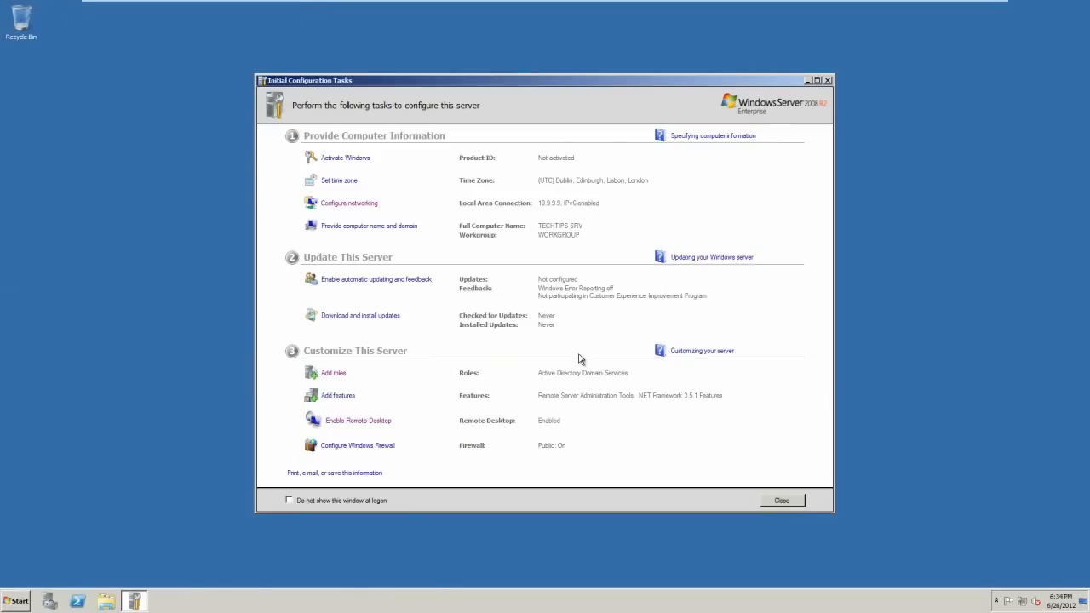
pyautogui.click(807, 81)
# From the Start menu user account settings, enter the current, new and confirmed Administrator passwords and save.
pyautogui.click(26, 604)
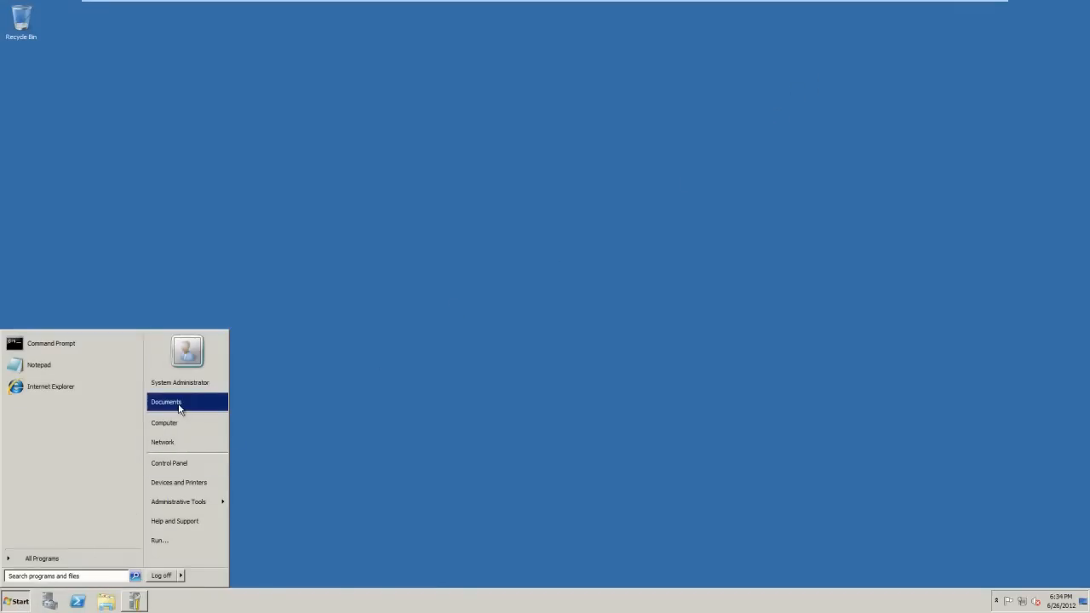
pyautogui.click(184, 358)
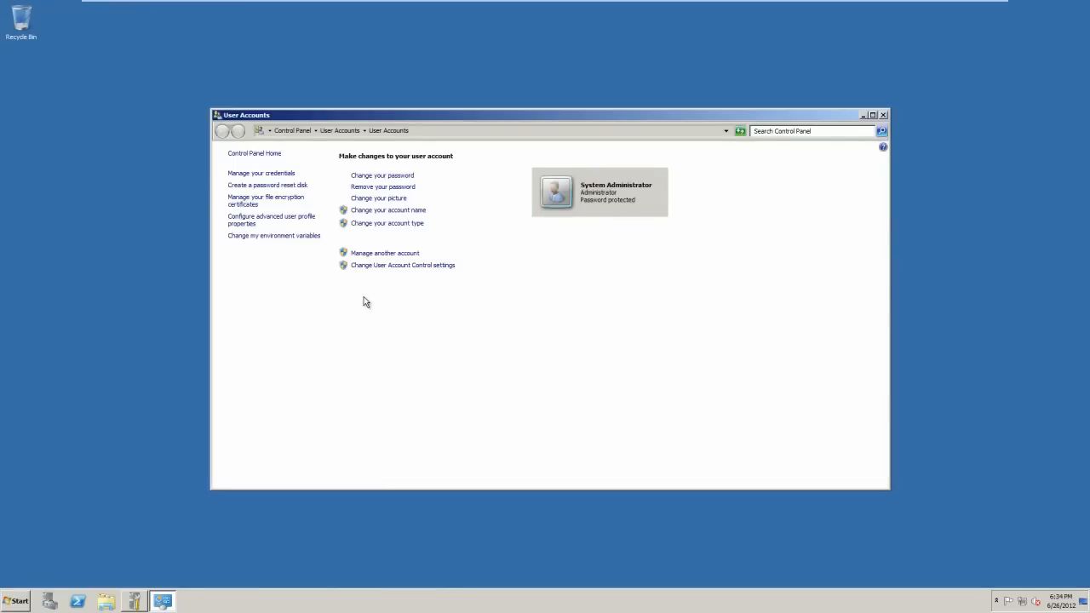
pyautogui.click(383, 176)
pyautogui.write('••••••••••••••••')
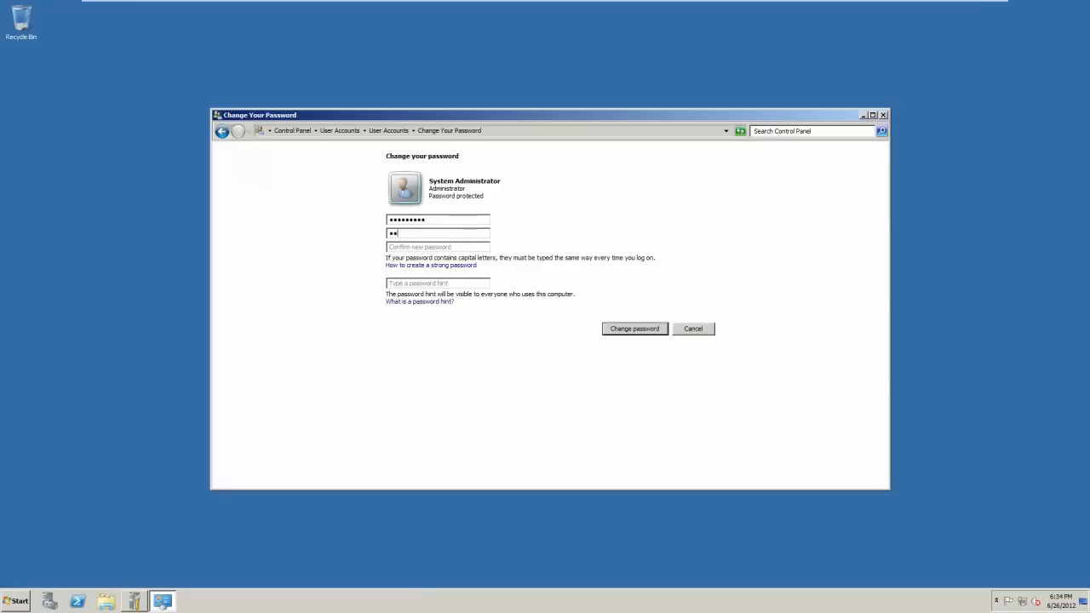
pyautogui.press('Tab')
pyautogui.write('•••••••••')
pyautogui.click(624, 329)
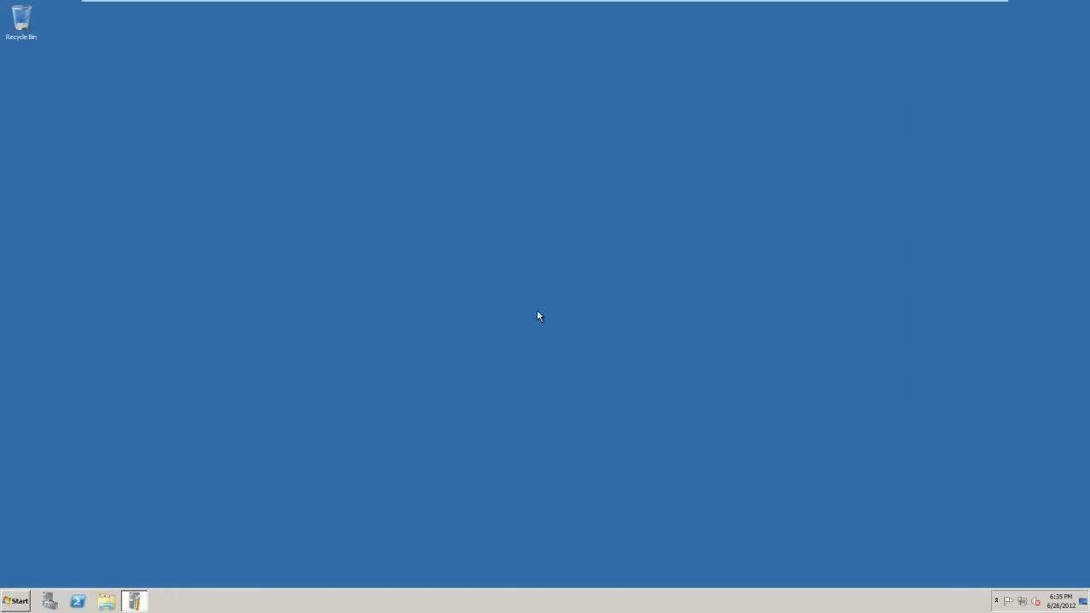
# Rerun the wizard choosing a new domain in a new forest, with TechTipsNet.local as the FQDN.
pyautogui.click(215, 265)
pyautogui.click(215, 264)
pyautogui.click(91, 151)
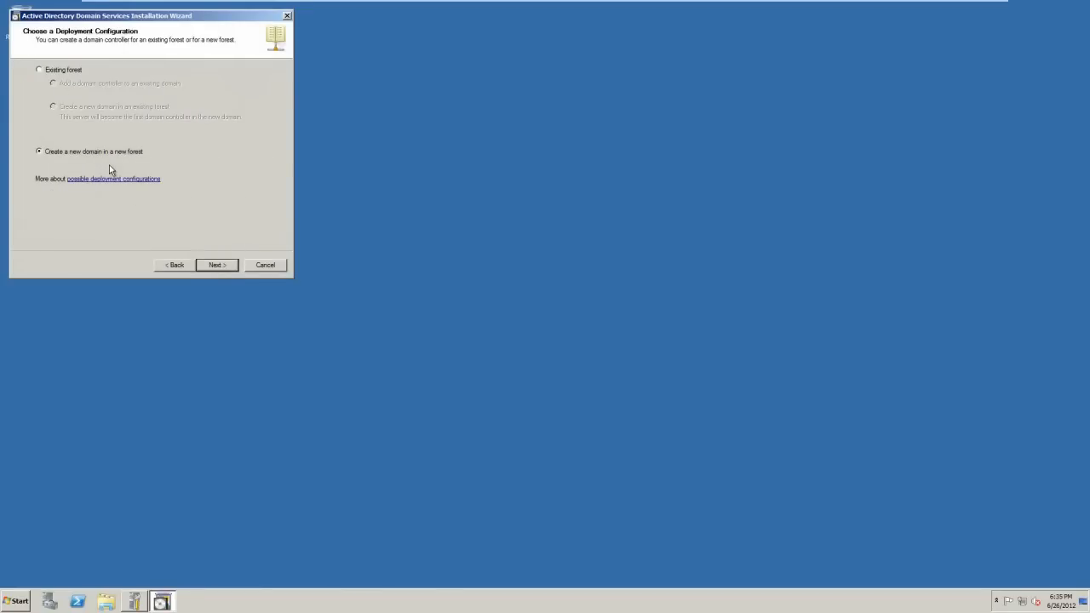
pyautogui.click(218, 265)
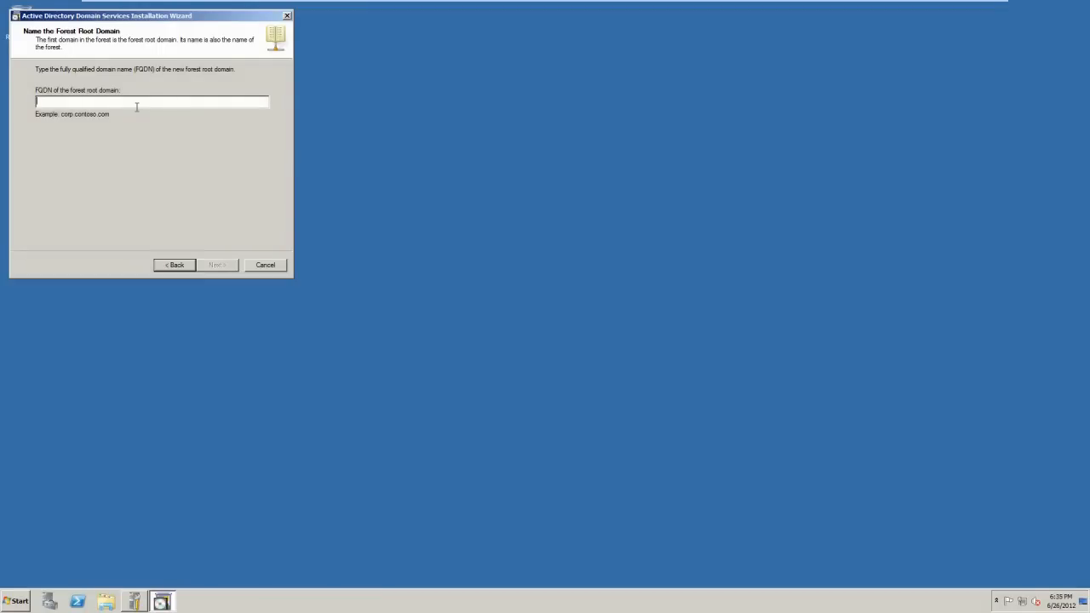
pyautogui.write('TechTipsNet')
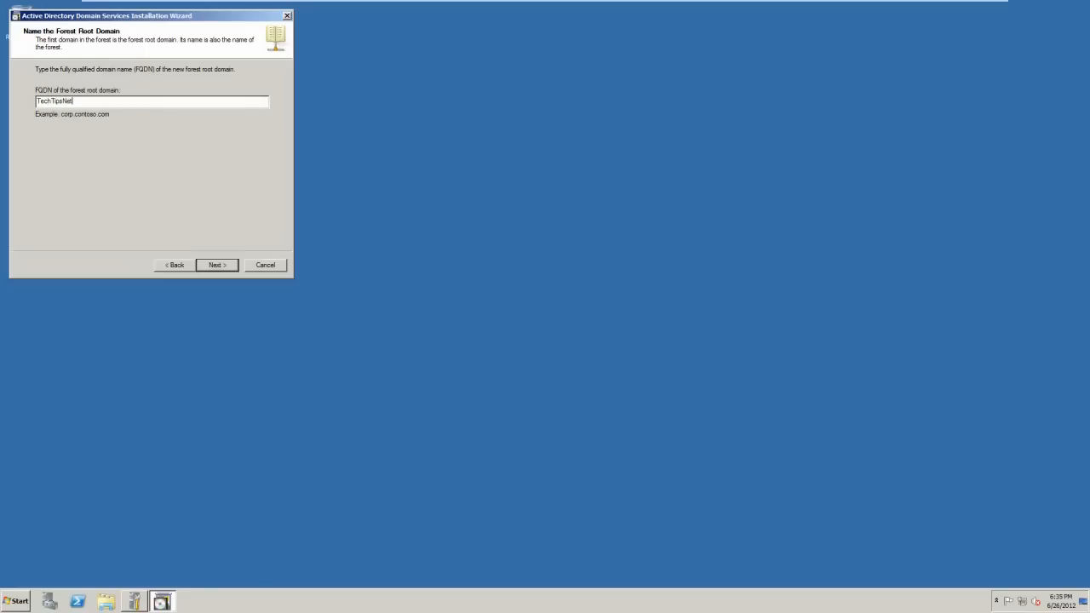
pyautogui.write('.local')
# Submit the TechTipsNet forest root domain name and select Windows Server 2008 R2 as forest functional level.
pyautogui.moveTo(86, 100); pyautogui.dragTo(74, 100)
pyautogui.click(74, 101)
pyautogui.click(220, 263)
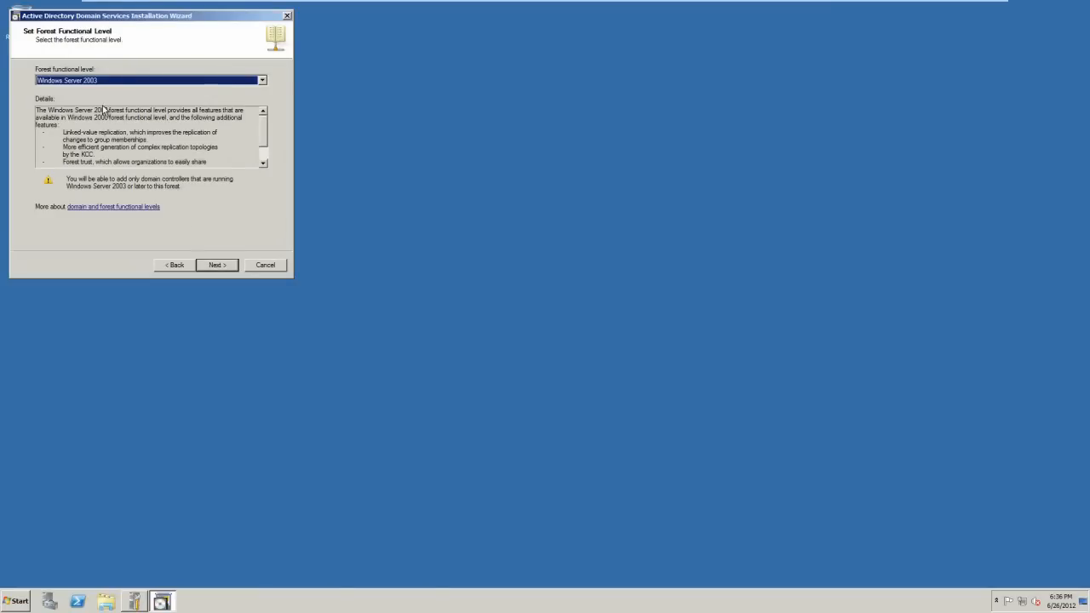
pyautogui.click(205, 82)
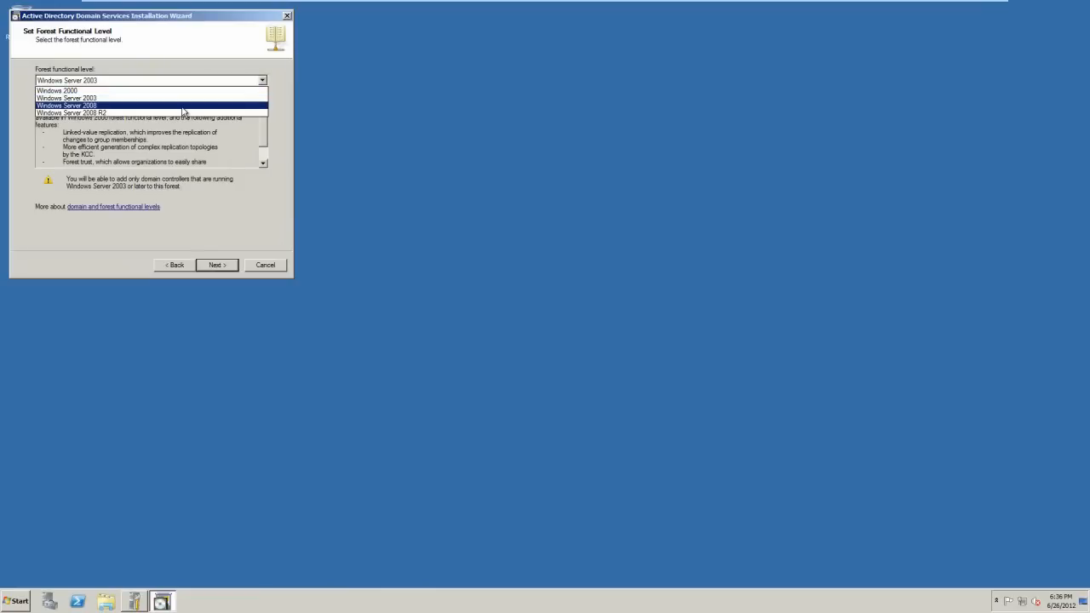
pyautogui.click(178, 110)
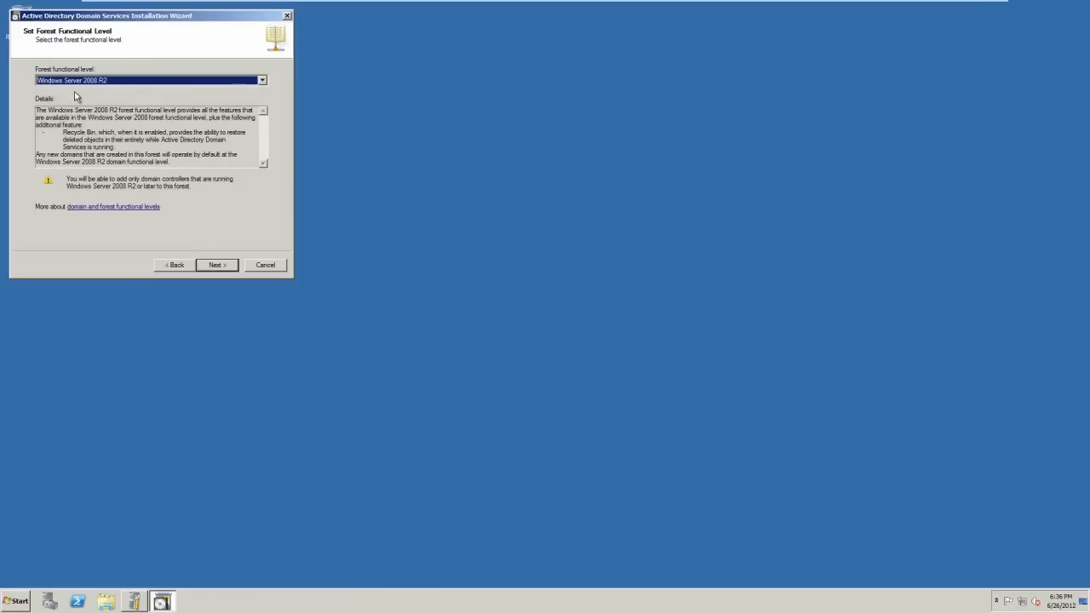
# Move past the functional level, leave DNS server ticked, and answer Yes to the delegation warning.
pyautogui.click(217, 265)
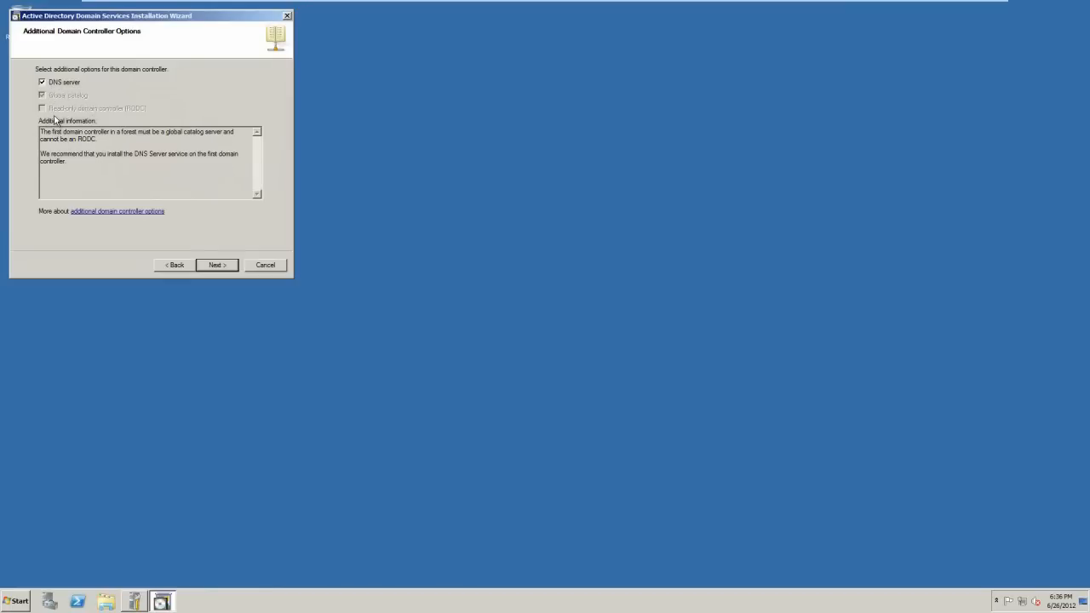
pyautogui.click(220, 267)
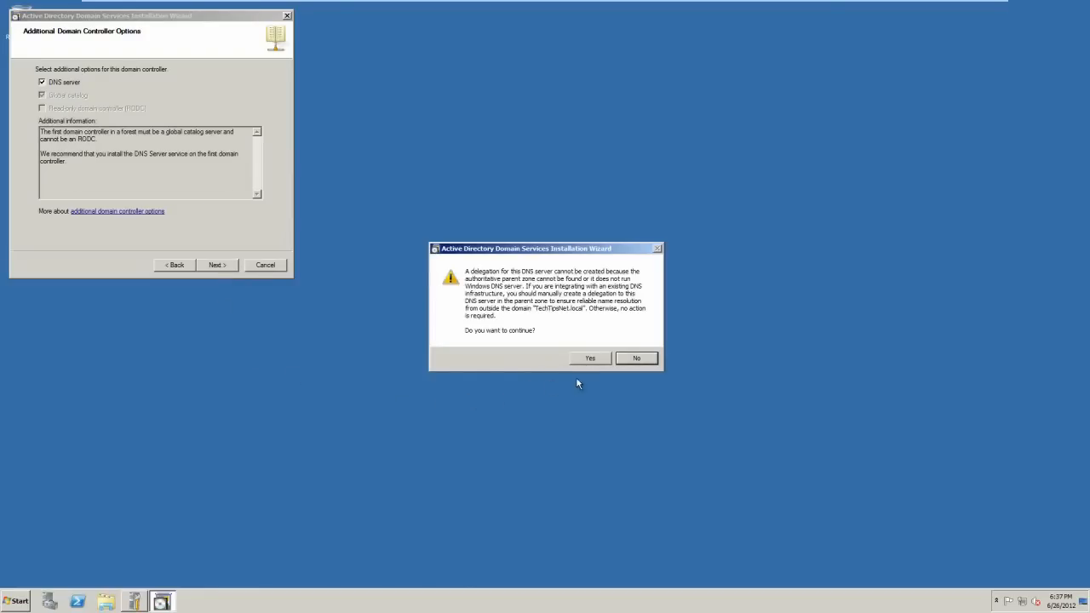
pyautogui.click(590, 358)
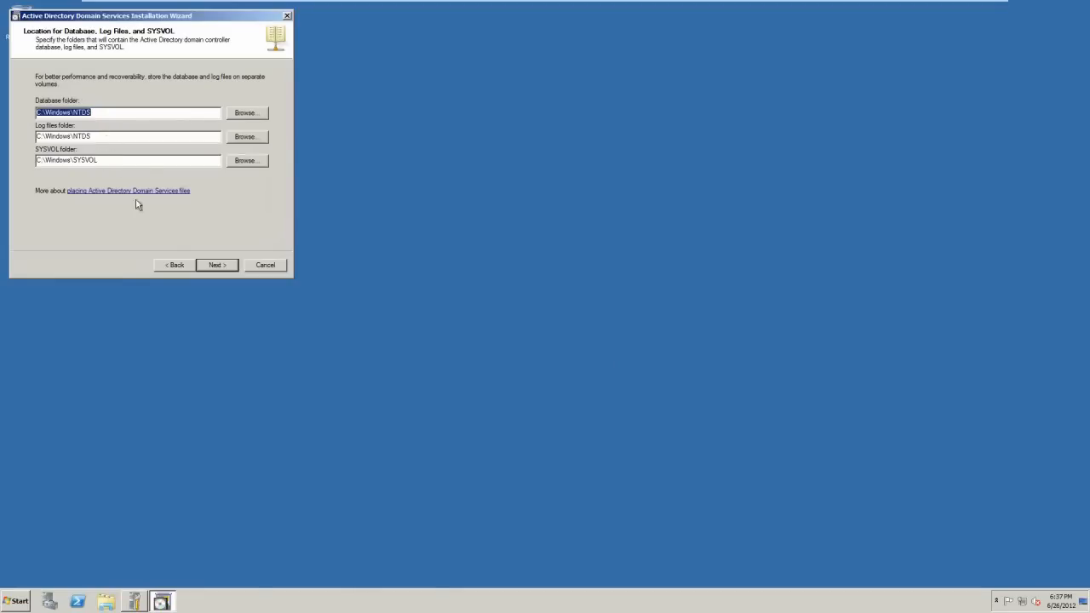
# Keep the default C:\Windows\NTDS and C:\Windows\SYSVOL folders and enter the Directory Services Restore Mode password.
pyautogui.click(215, 265)
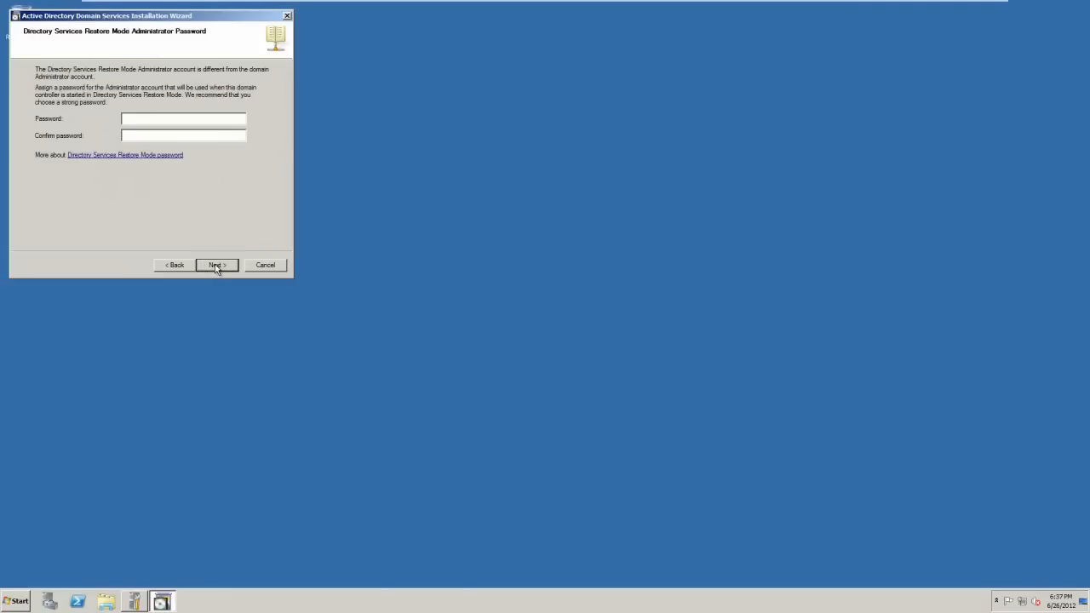
pyautogui.write('Password1Password1')
pyautogui.click(225, 267)
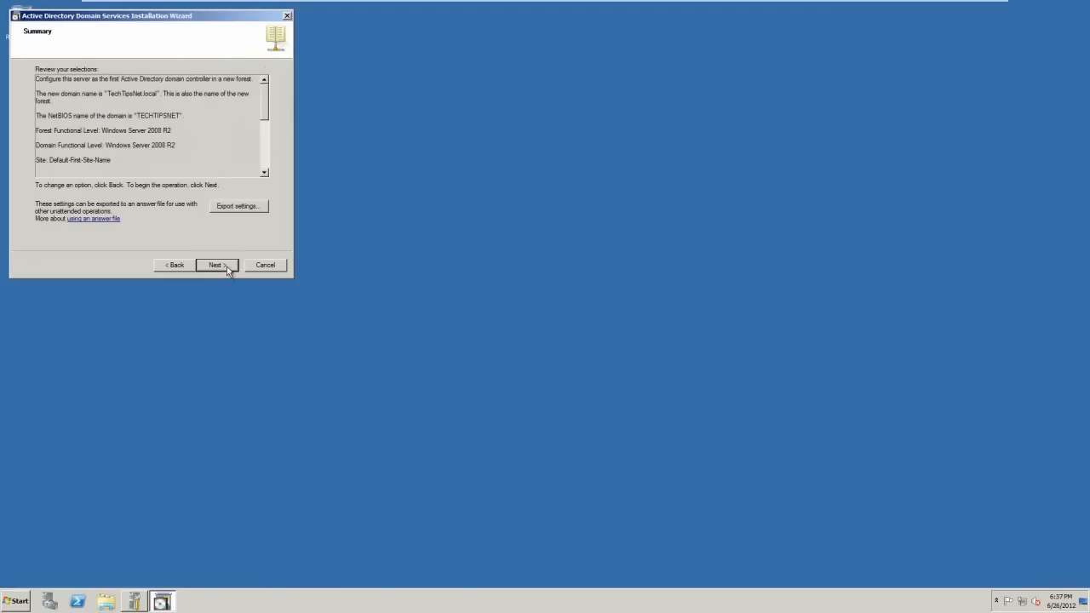
# Start the TechTipsNet.local domain controller promotion with Reboot on completion ticked.
pyautogui.click(220, 265)
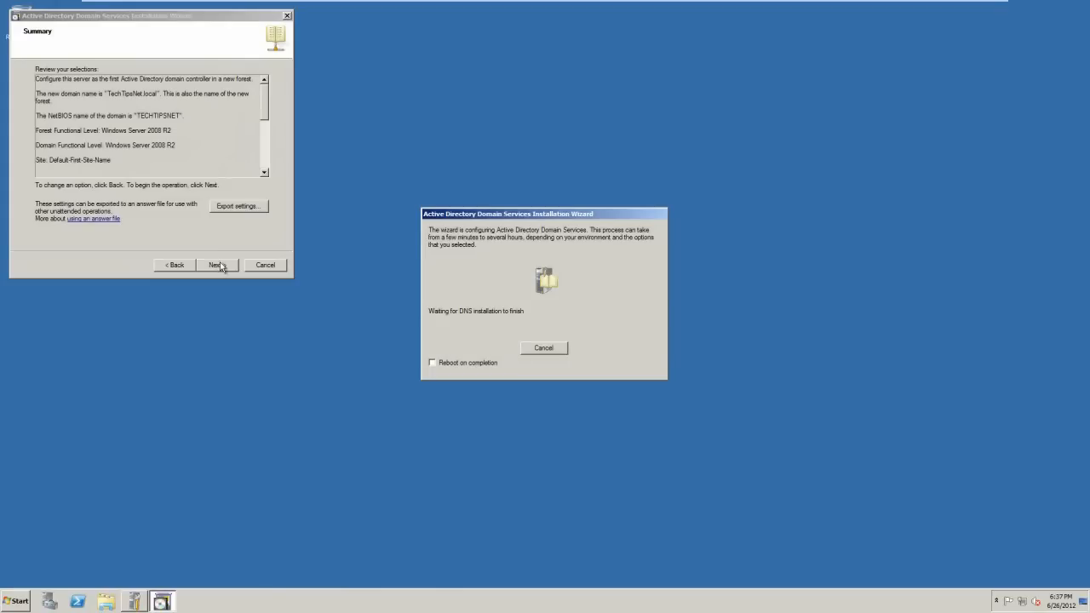
pyautogui.click(432, 362)
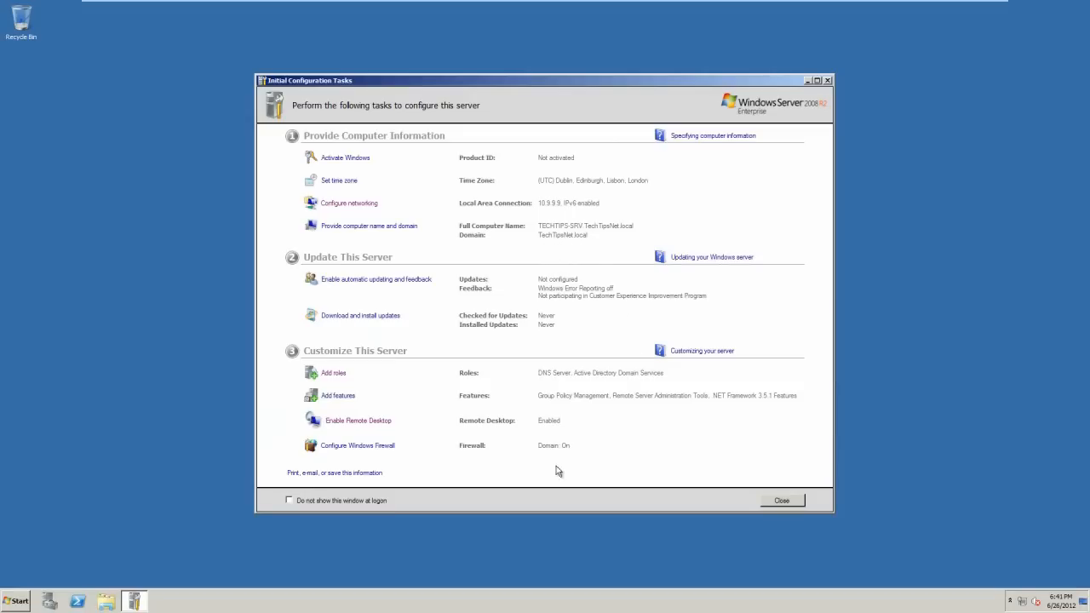
# Close Initial Configuration Tasks and launch Add Roles from Server Manager's Roles Summary.
pyautogui.click(779, 502)
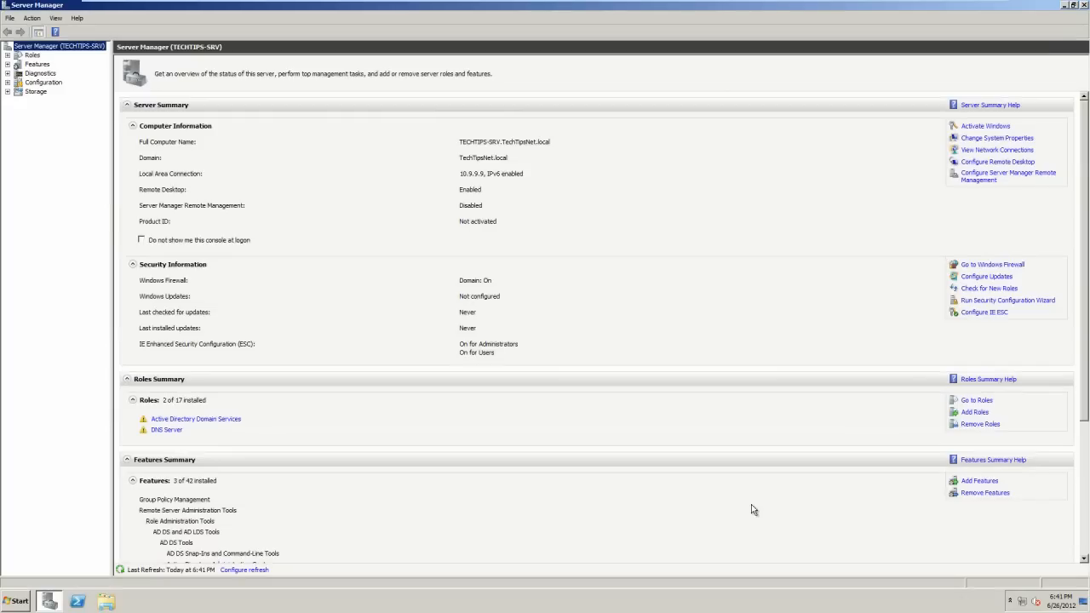
pyautogui.click(973, 413)
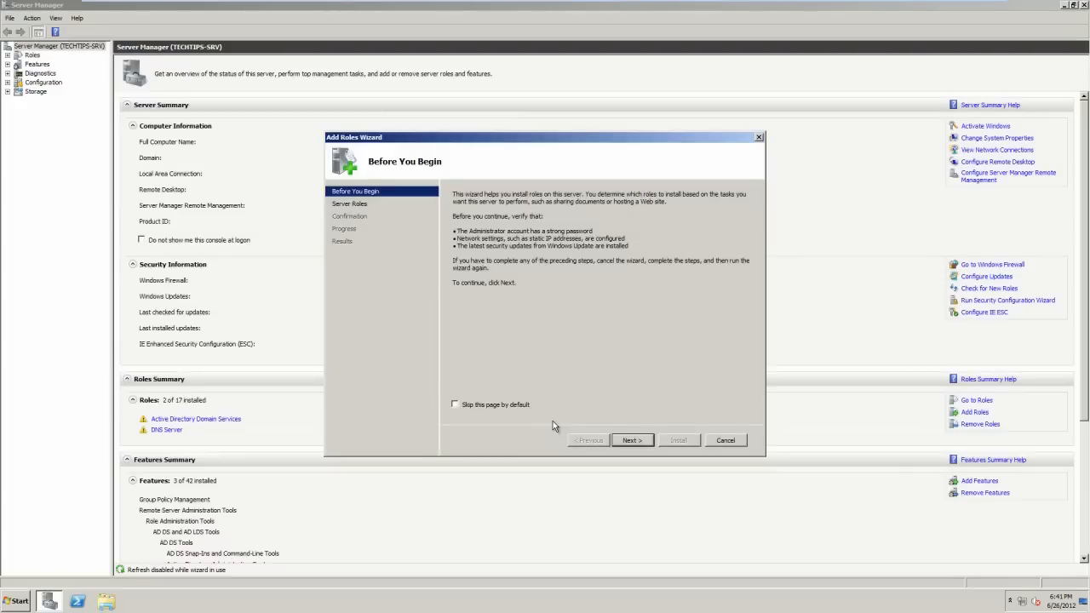
# Select the DHCP Server role and keep the 10.9.9.9 network connection binding.
pyautogui.click(629, 440)
pyautogui.click(459, 272)
pyautogui.click(455, 273)
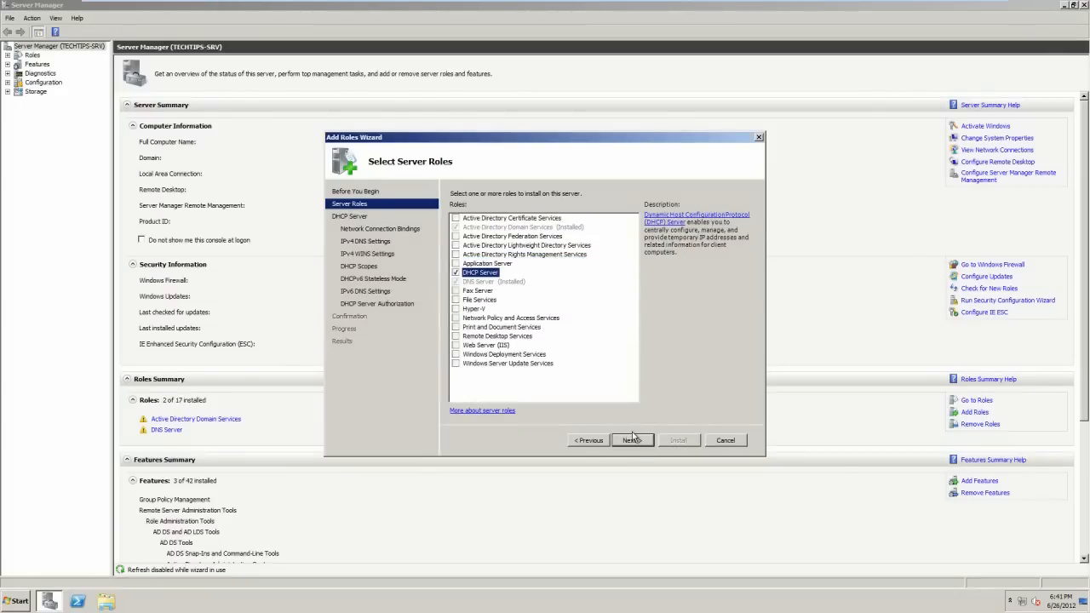
pyautogui.click(633, 439)
pyautogui.click(634, 441)
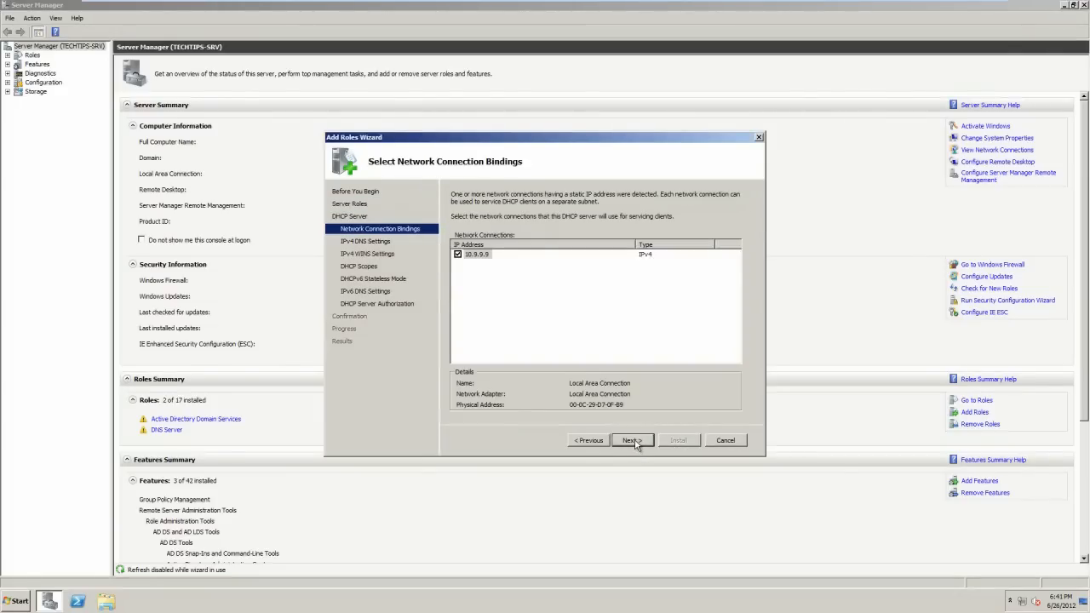
pyautogui.click(635, 441)
# Replace preferred DNS 127.0.0.1 with 10.9.9.9, validate it, and leave WINS not required.
pyautogui.moveTo(485, 322); pyautogui.dragTo(448, 332)
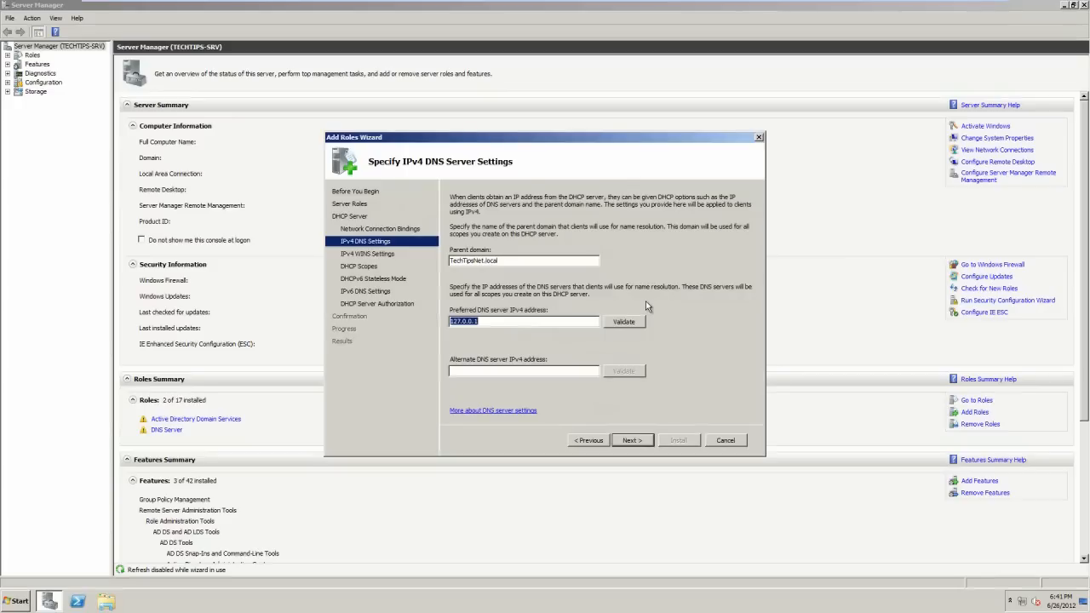
pyautogui.write('10.9.9.9')
pyautogui.click(630, 321)
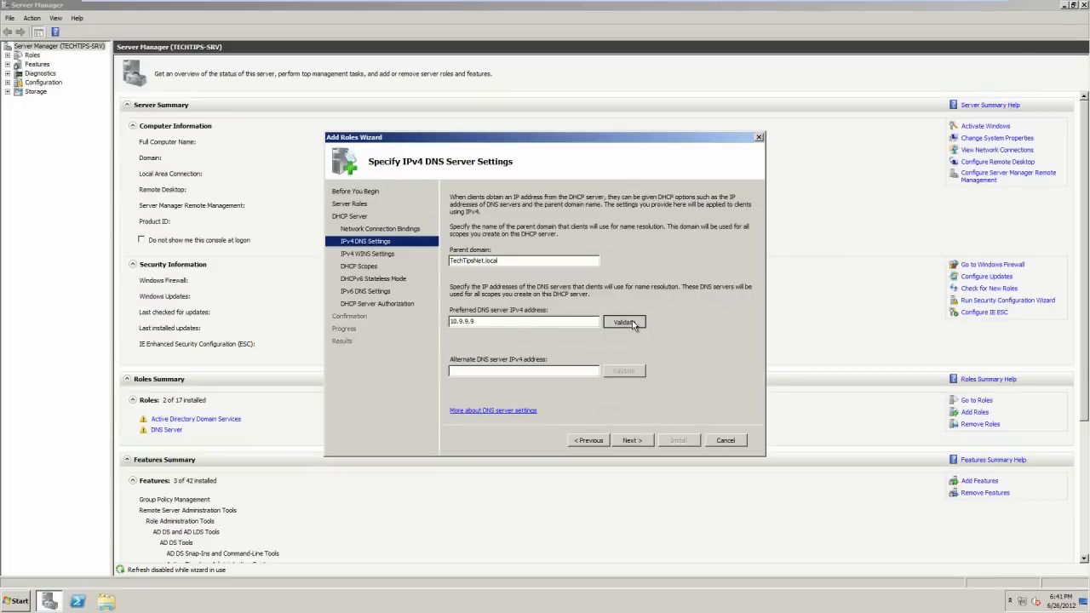
pyautogui.click(631, 440)
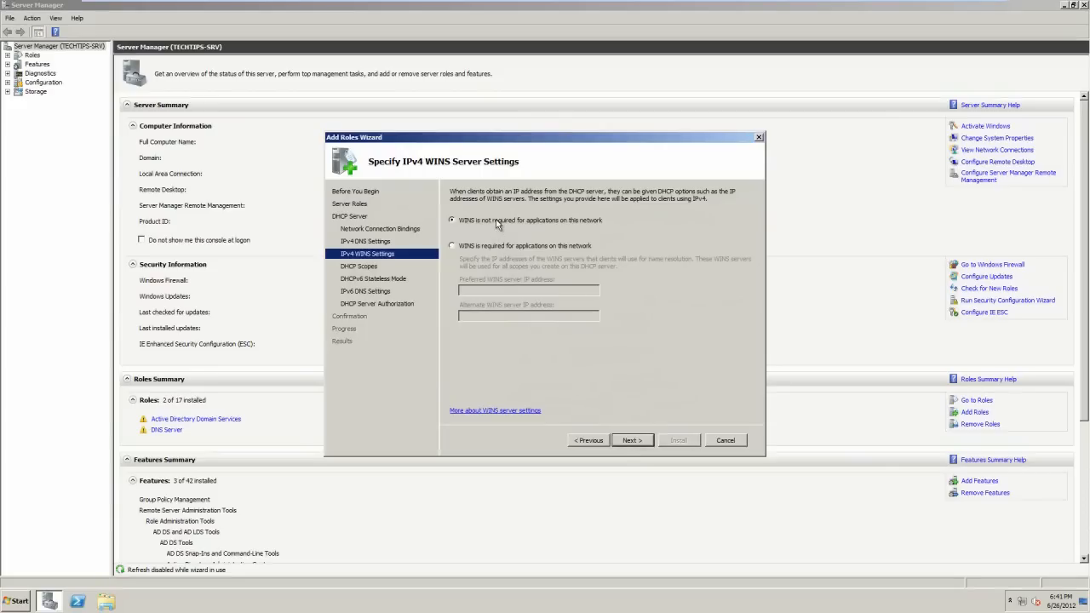
pyautogui.click(630, 442)
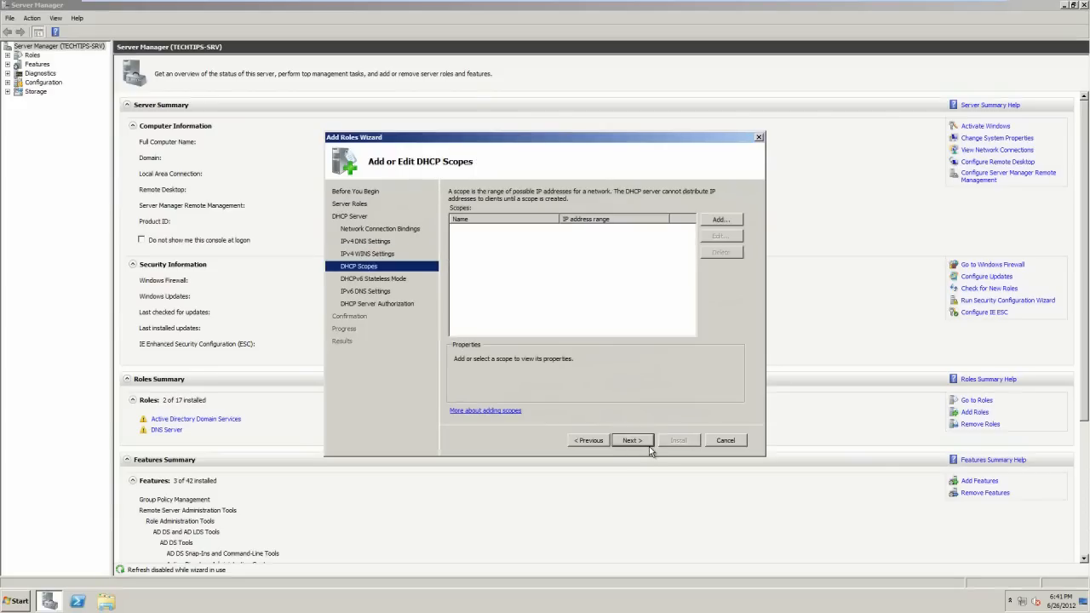
# Add DHCP scope TechTipsScope spanning 10.9.0.1 to 10.9.9.8, with subnet mask and gateway filled in.
pyautogui.click(719, 221)
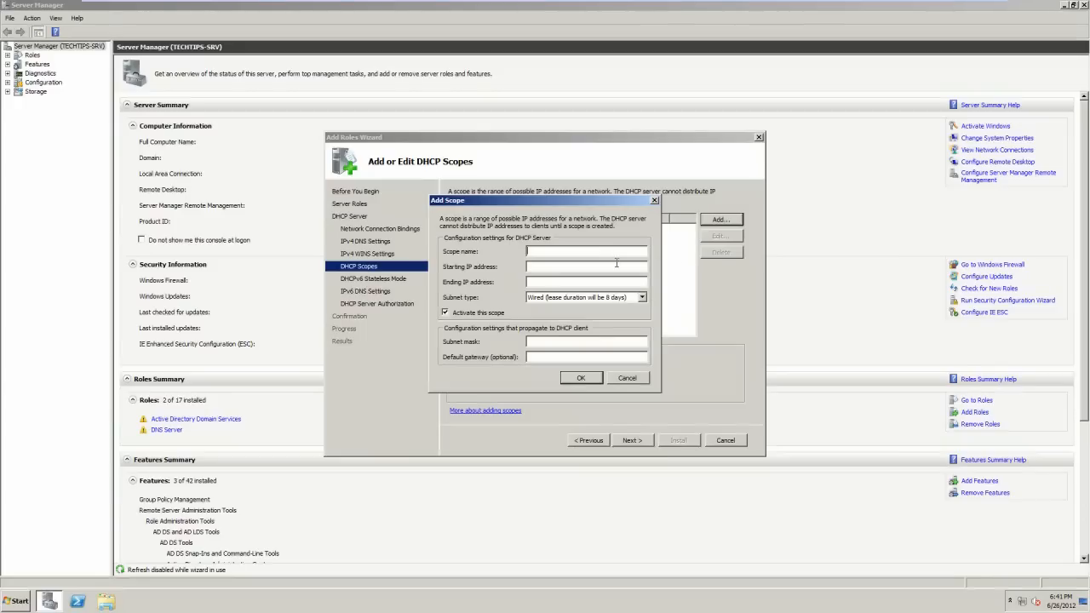
pyautogui.write('TechTipsSco')
pyautogui.write('pe')
pyautogui.write('10')
pyautogui.write('.9.0.0')
pyautogui.write('2')
pyautogui.write('1')
pyautogui.press('Tab')
pyautogui.write('10.9.9.810.0.0.1')
pyautogui.click(579, 377)
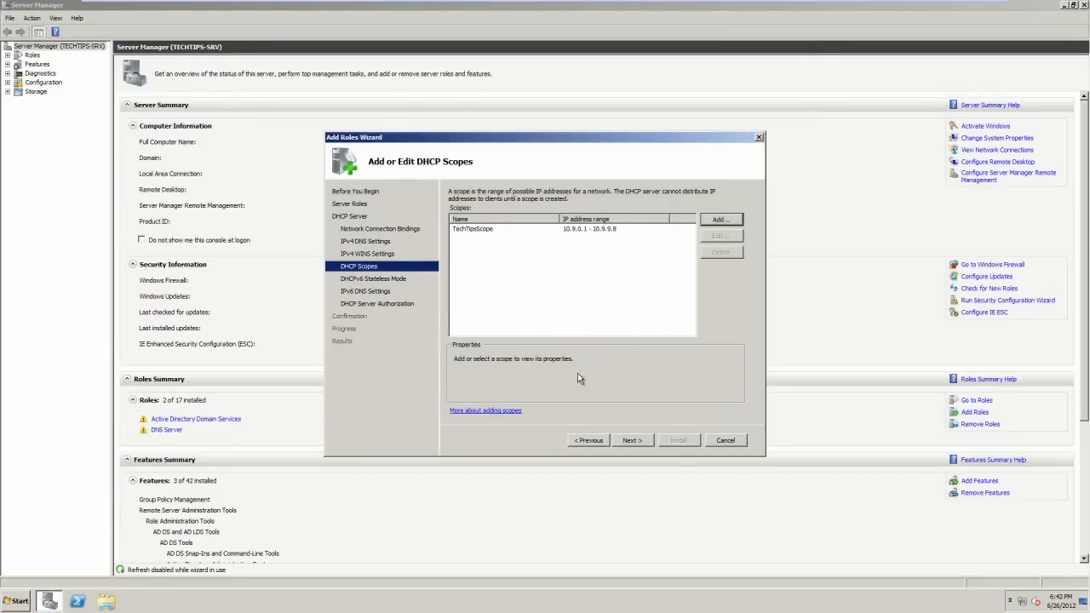
# Finish the DHCP wizard with DHCPv6 stateless mode disabled and AD DS authorization skipped, then install.
pyautogui.click(630, 440)
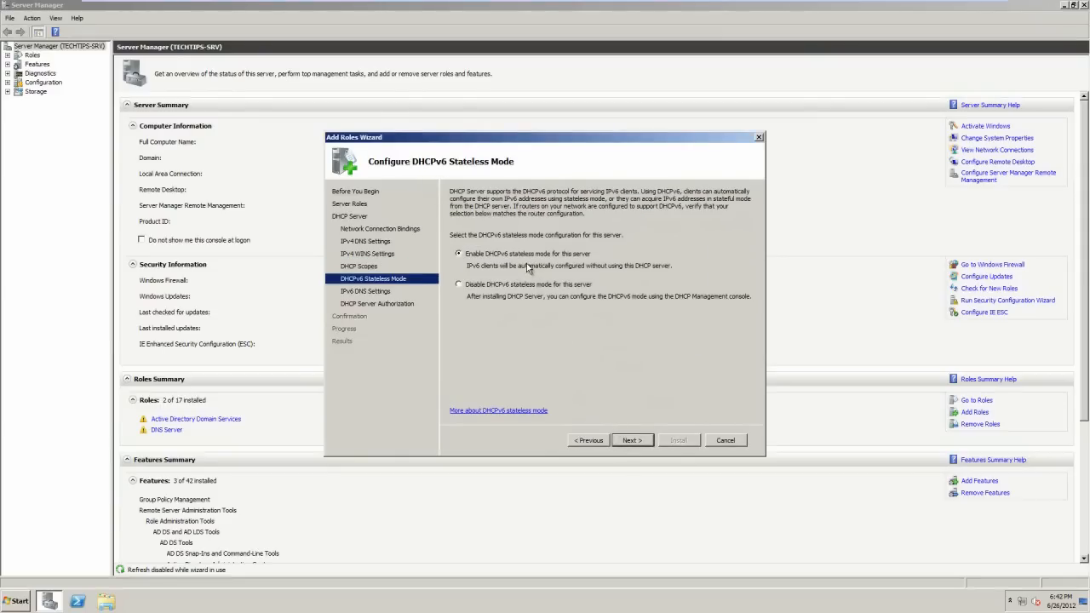
pyautogui.click(459, 285)
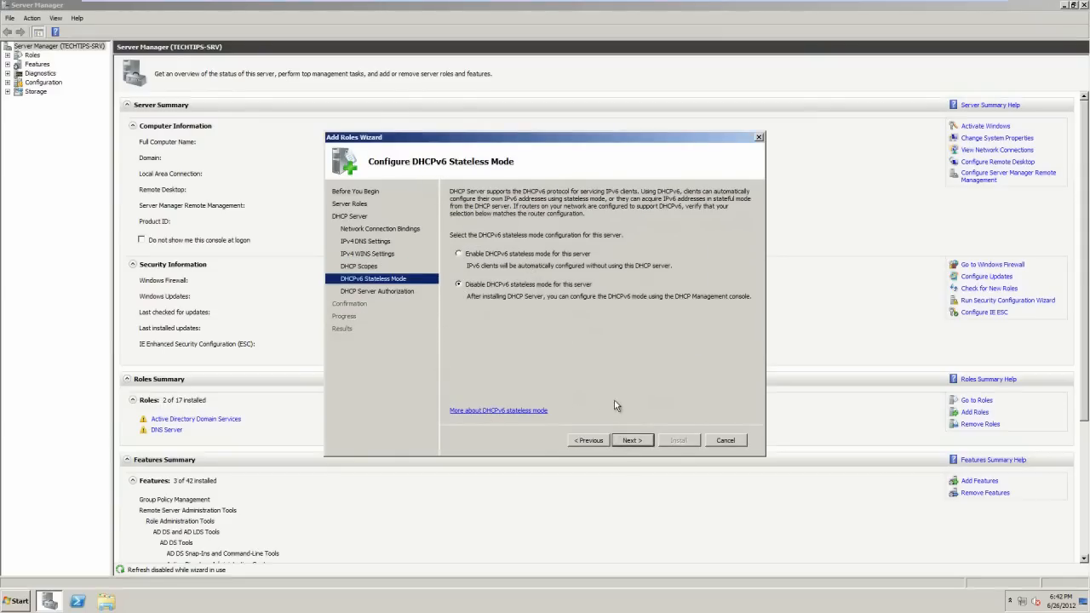
pyautogui.click(622, 440)
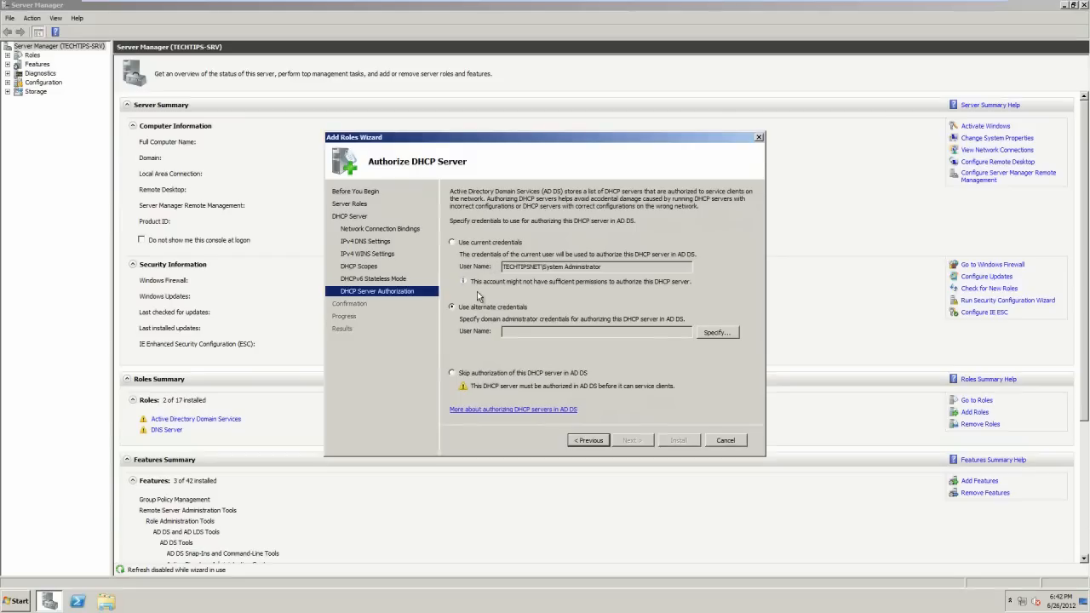
pyautogui.click(470, 372)
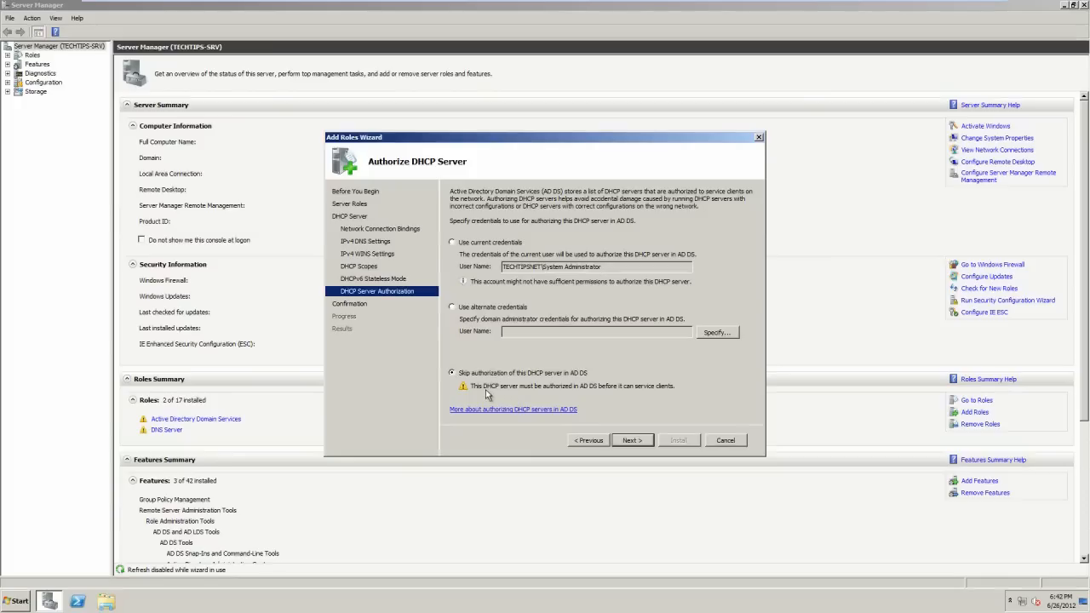
pyautogui.click(639, 443)
pyautogui.click(679, 442)
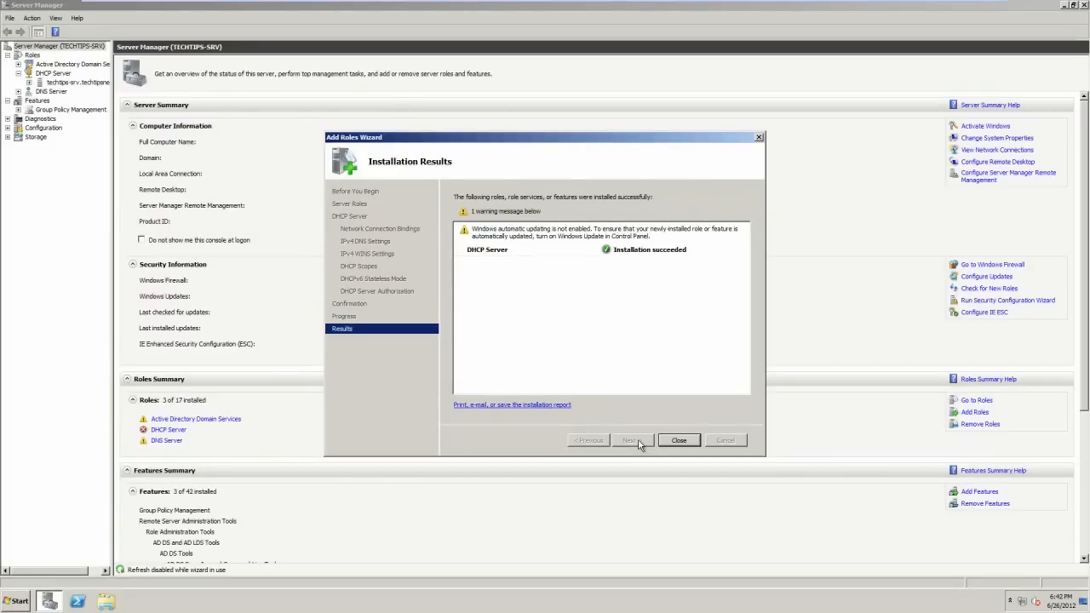
# Close the finished role wizard and launch the DHCP console from Administrative Tools.
pyautogui.click(669, 440)
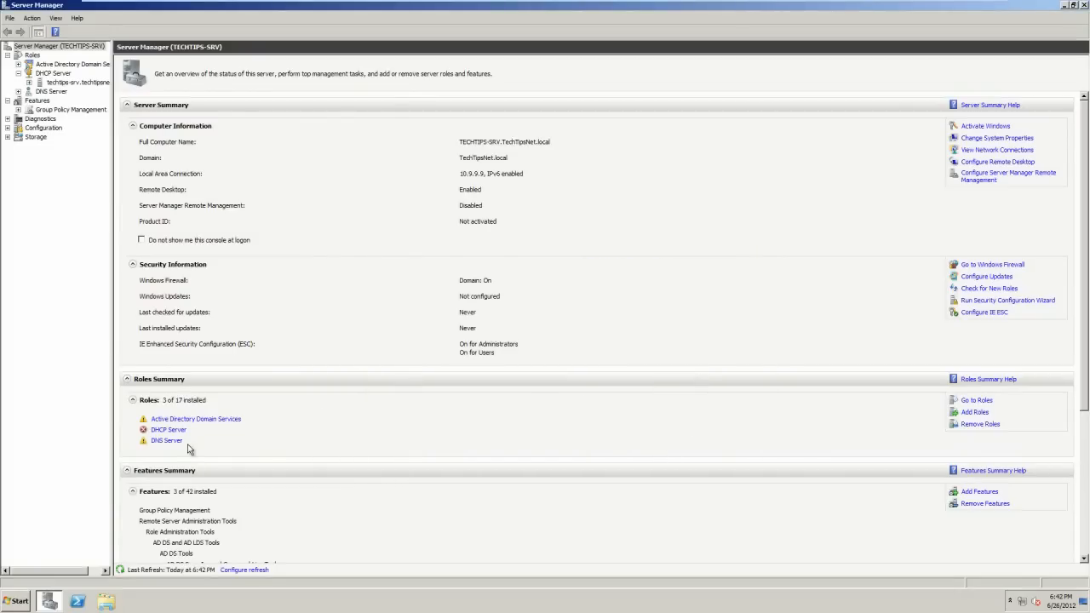
pyautogui.click(9, 598)
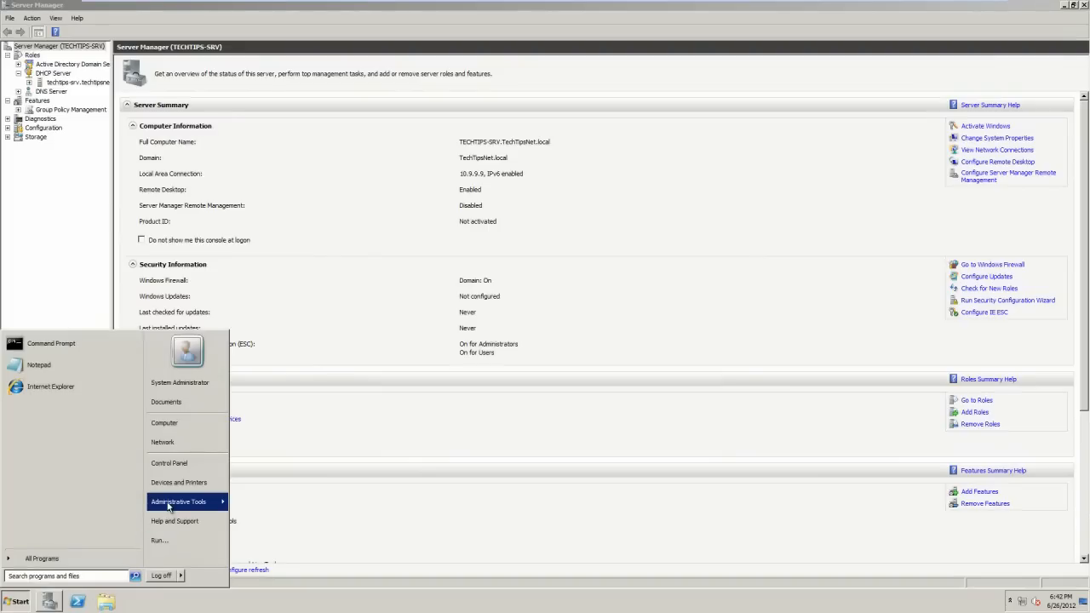
pyautogui.moveTo(168, 506)
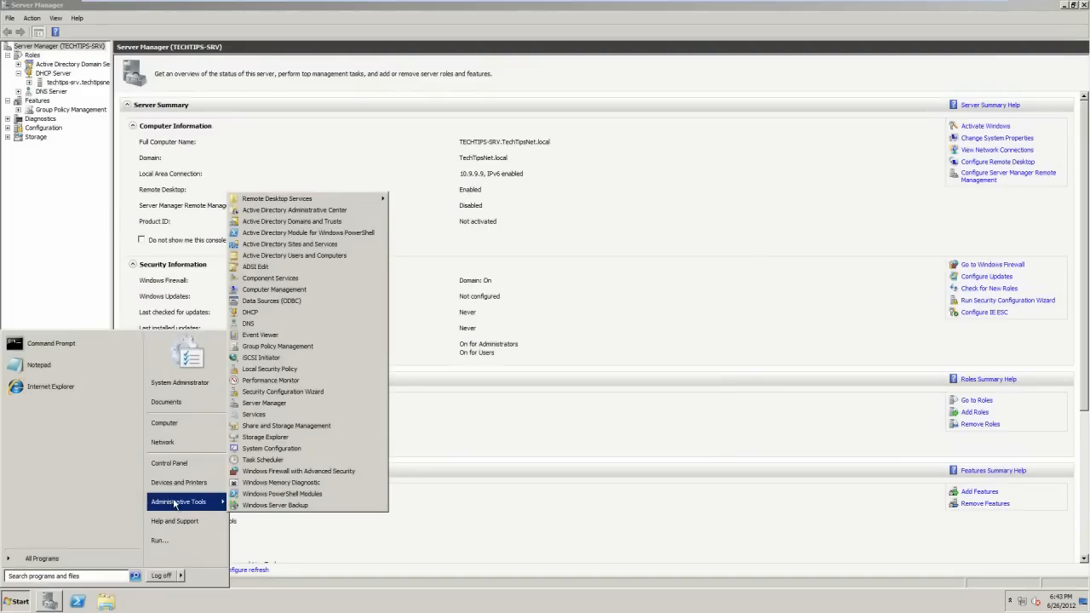
pyautogui.click(251, 312)
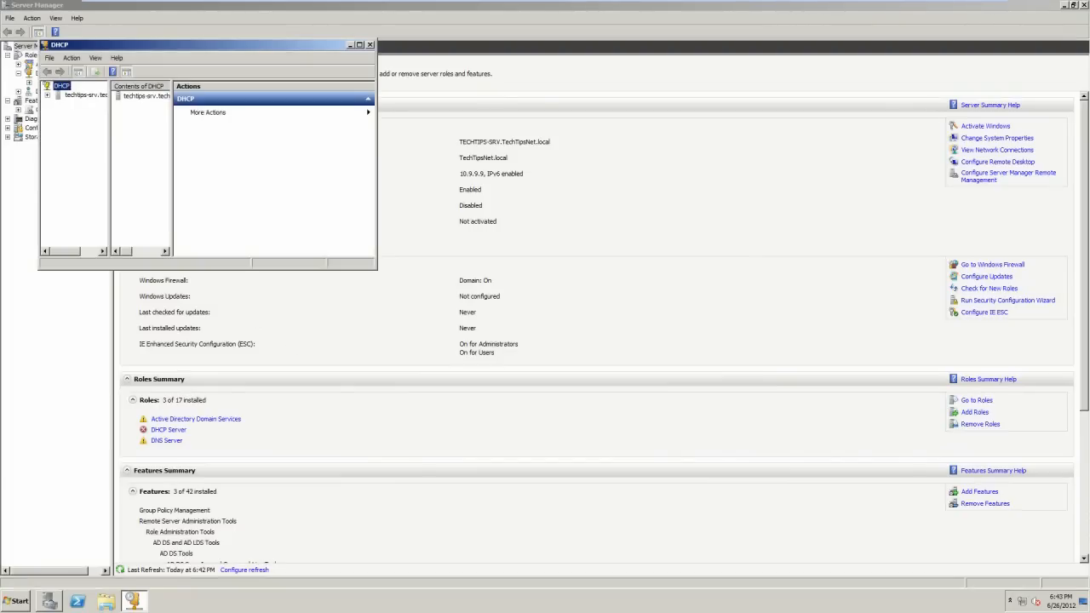
# Maximize the DHCP console, expand techtips-srv.techtipsnet.local to show IPv4 and IPv6, and show its actions.
pyautogui.doubleClick(81, 44)
pyautogui.doubleClick(111, 58)
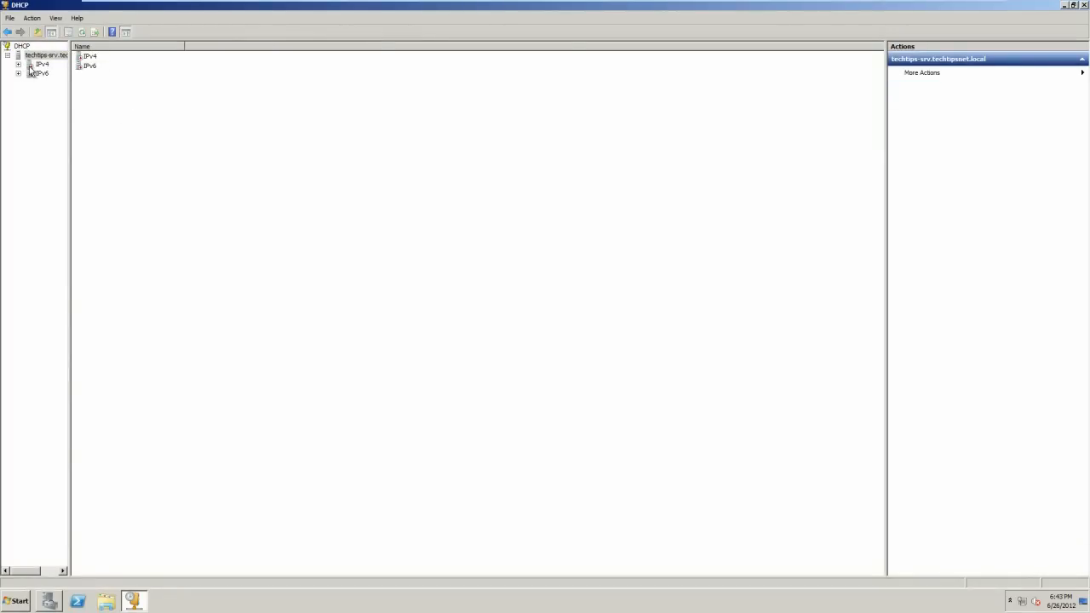
pyautogui.rightClick(39, 55)
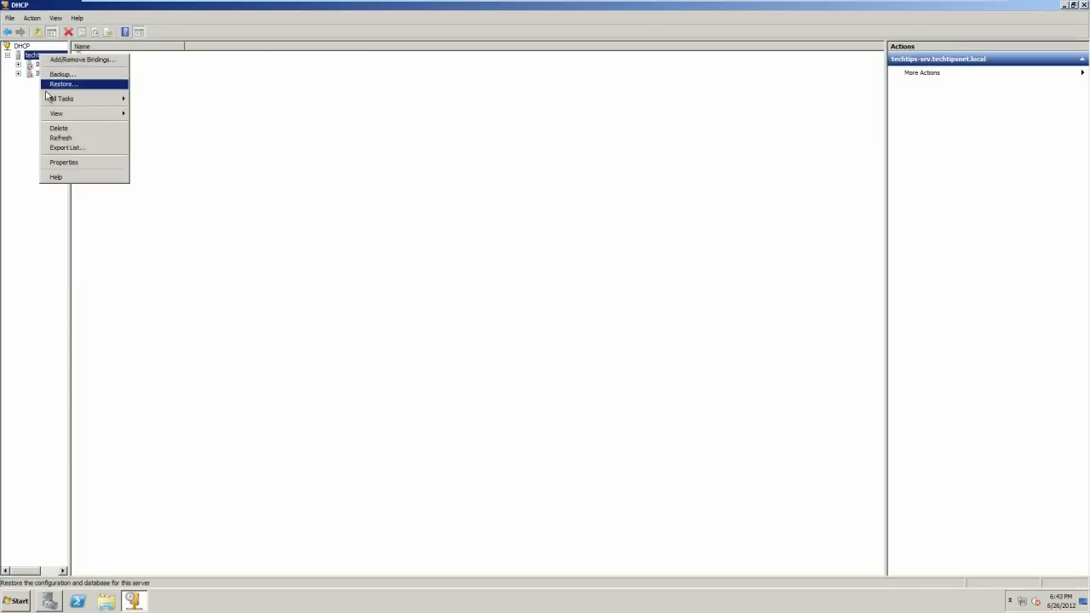
pyautogui.moveTo(50, 99)
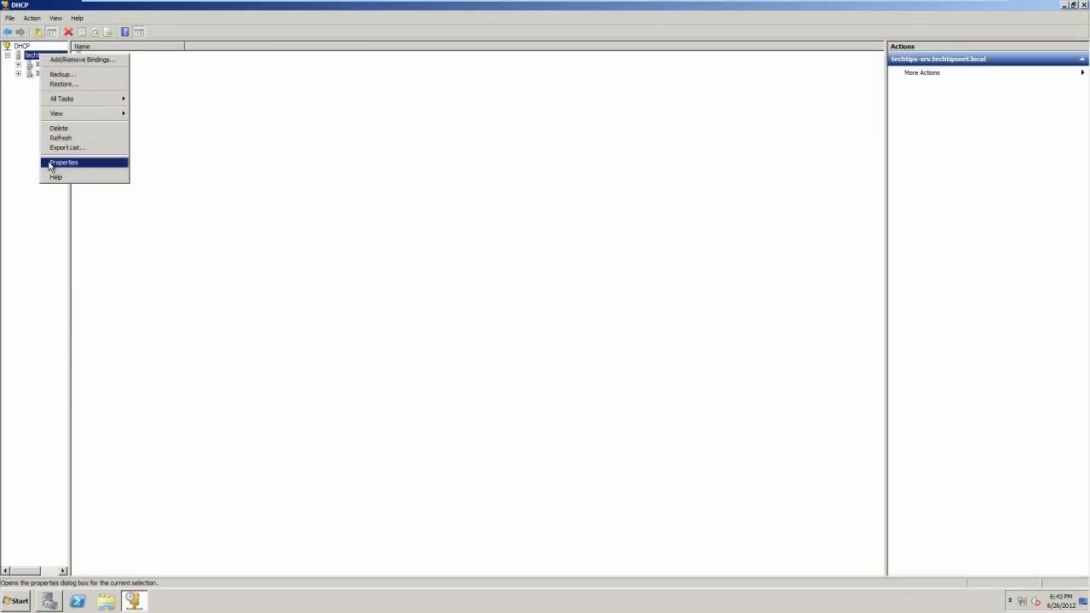